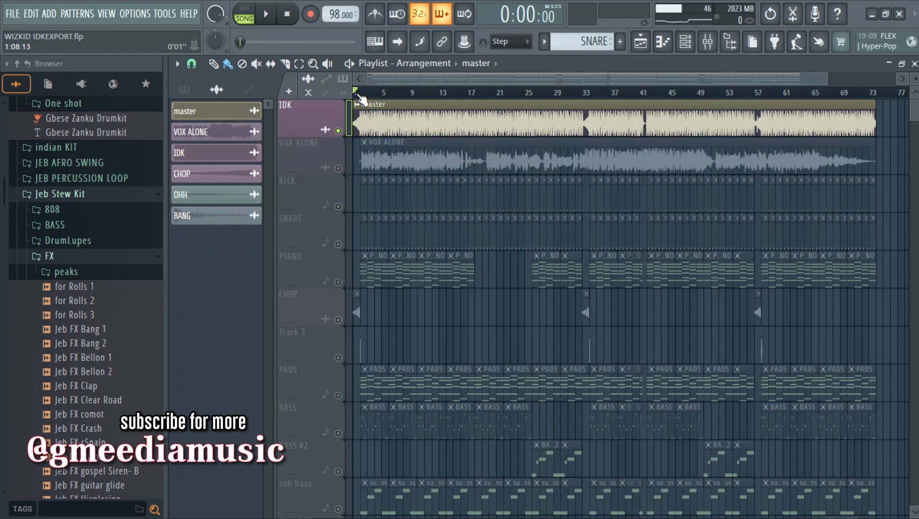
- Play the reference master from the start, and leave both the IDK and VOX ALONE tracks muted
{"action": "key", "text": "space"}
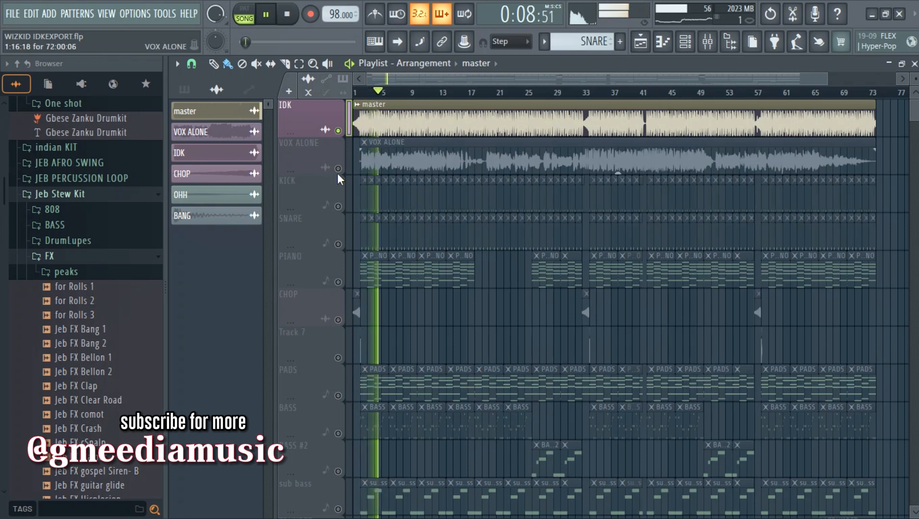
{"action": "key", "text": "space"}
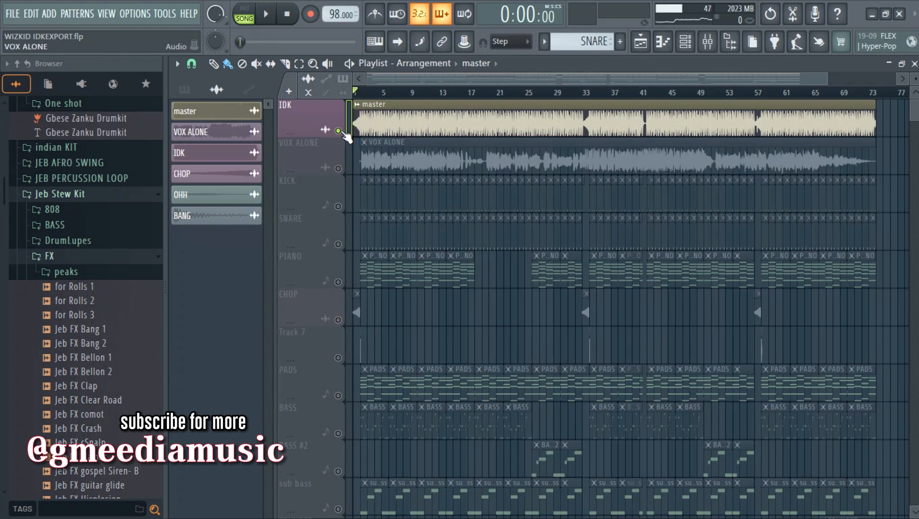
{"action": "left_click", "coordinate": [338, 131]}
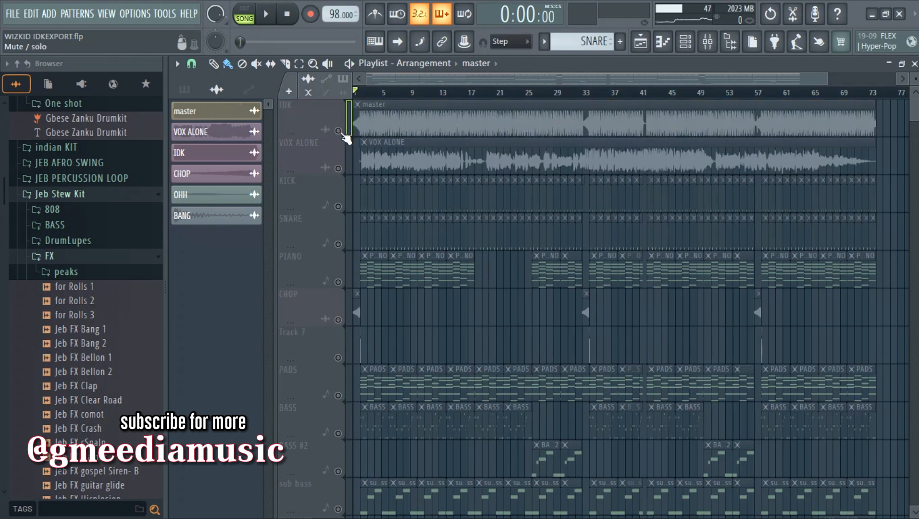
{"action": "left_click", "coordinate": [338, 168]}
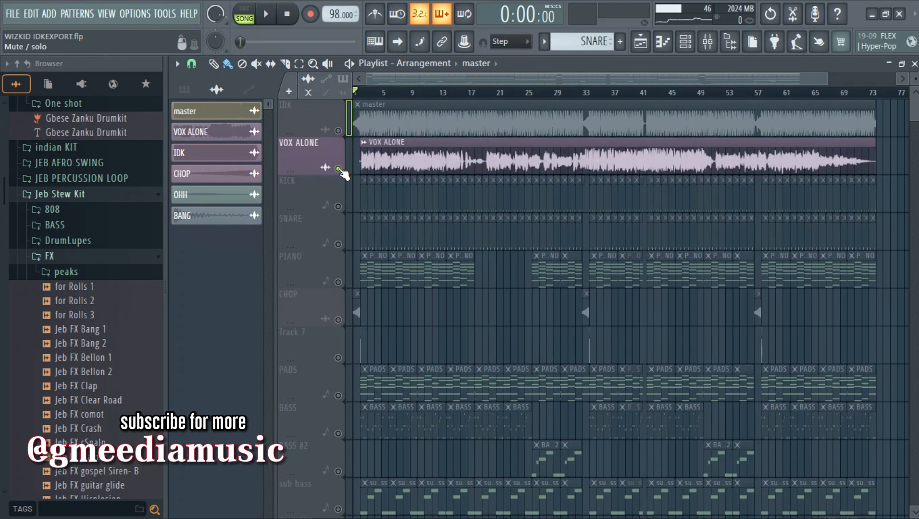
{"action": "left_click", "coordinate": [339, 169]}
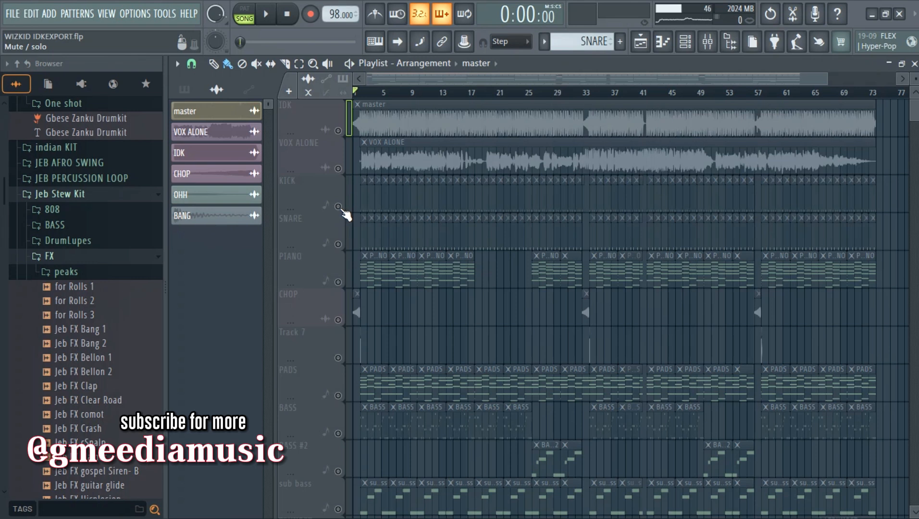
- Unmute the KICK track and make KICK the active pattern
{"action": "left_click", "coordinate": [339, 206]}
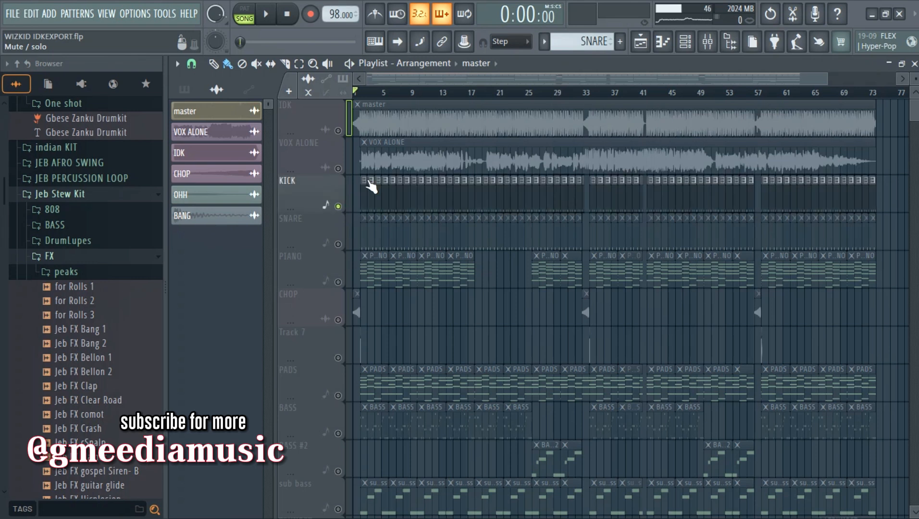
{"action": "left_click", "coordinate": [603, 43]}
{"action": "left_click", "coordinate": [621, 49]}
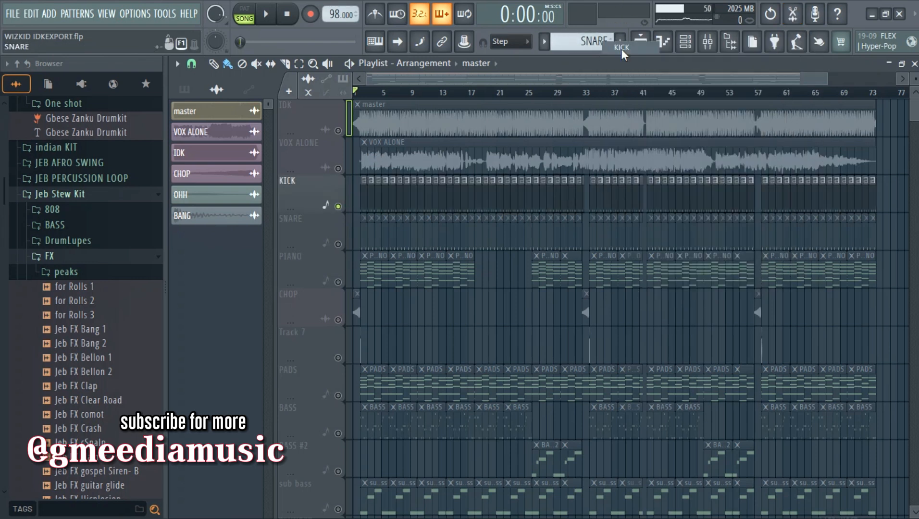
- Open the kick channel's notes in the piano roll and play the kick pattern to hear it
{"action": "left_click", "coordinate": [686, 42]}
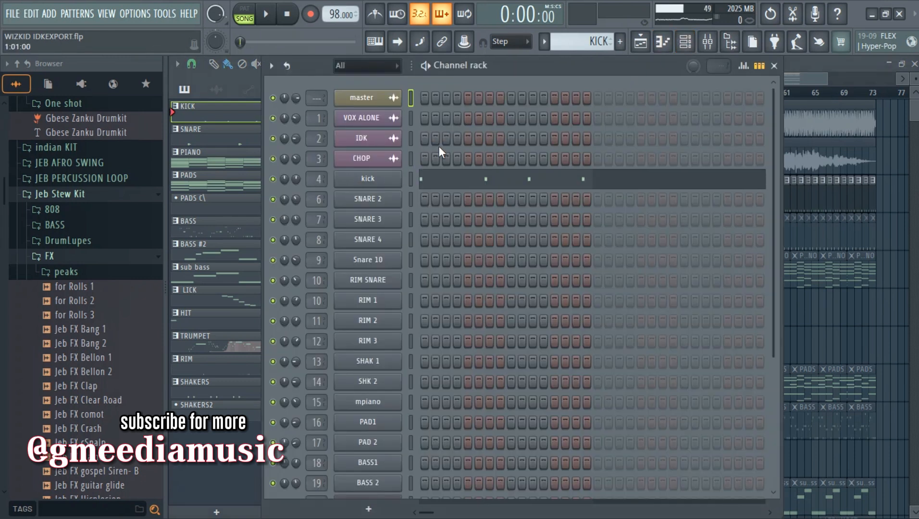
{"action": "left_click", "coordinate": [435, 182]}
{"action": "key", "text": "space"}
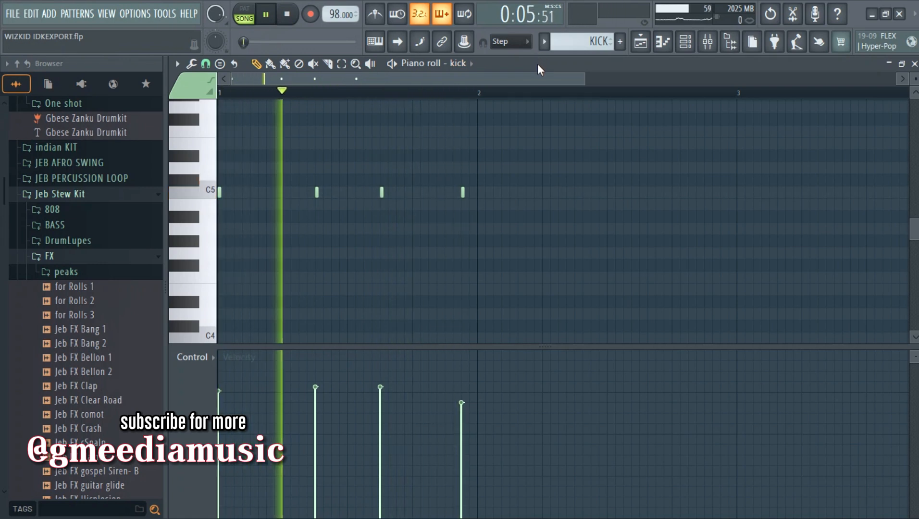
{"action": "key", "text": "space"}
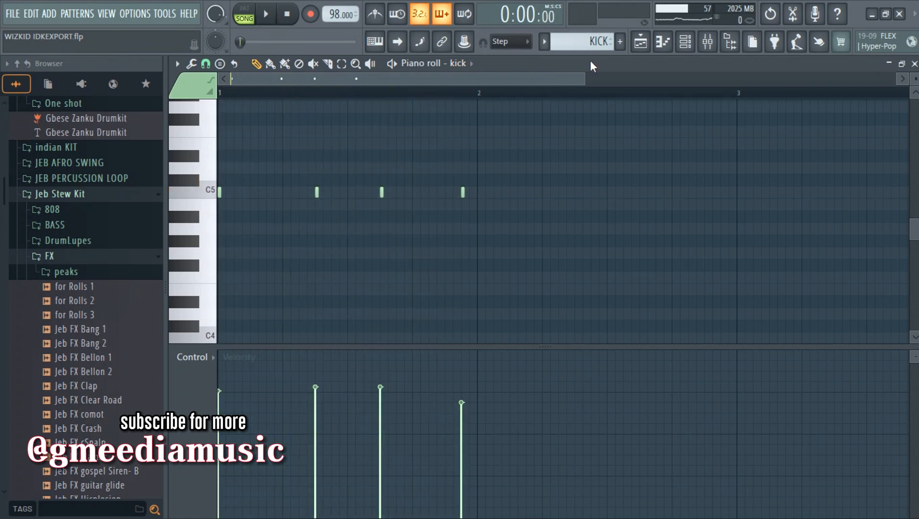
- Return to the playlist, unmute the SNARE track and mute the KICK track
{"action": "left_click", "coordinate": [697, 42]}
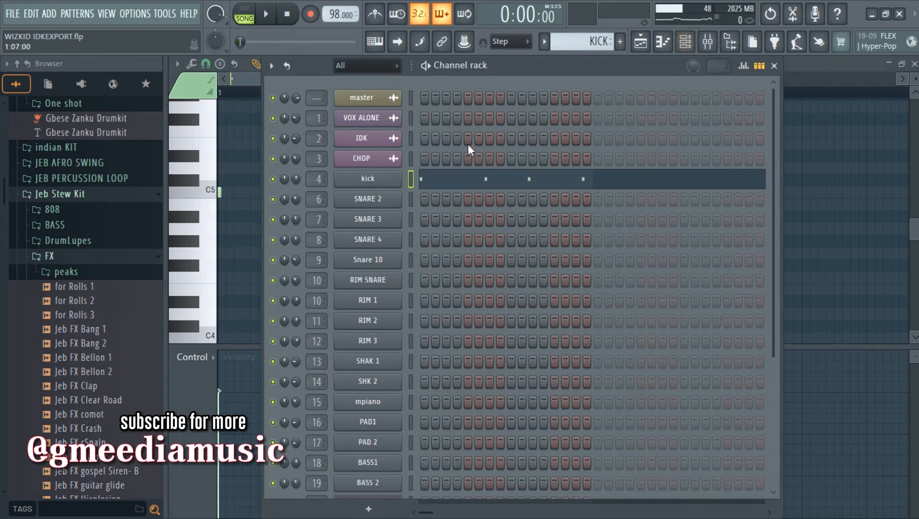
{"action": "left_click", "coordinate": [641, 42]}
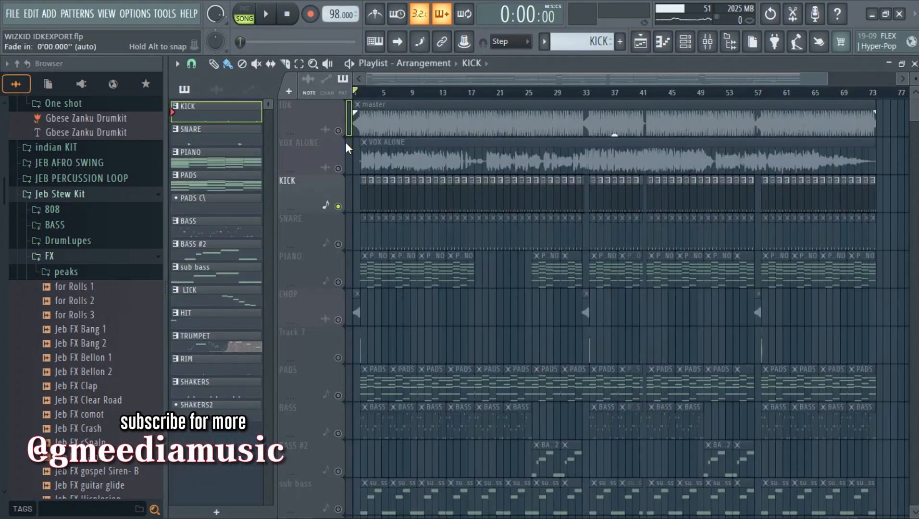
{"action": "left_click", "coordinate": [339, 244]}
{"action": "left_click", "coordinate": [338, 206]}
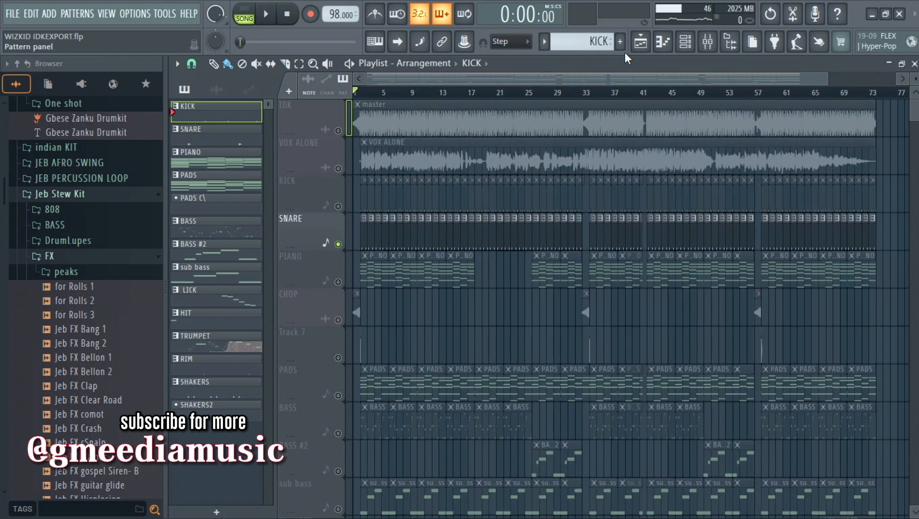
- Show the SNARE pattern's layered steps in the channel rack and play the snares to hear them
{"action": "left_click", "coordinate": [697, 41]}
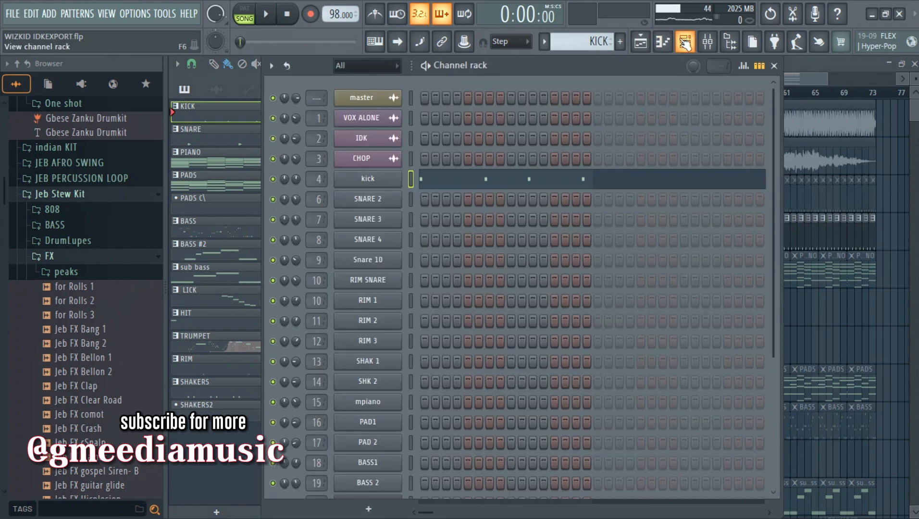
{"action": "left_click", "coordinate": [596, 41]}
{"action": "left_click", "coordinate": [622, 57]}
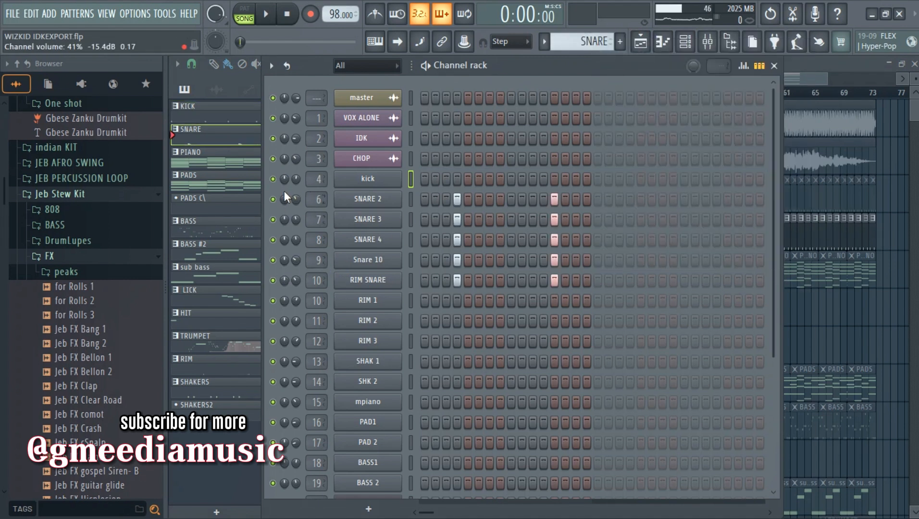
{"action": "key", "text": "space"}
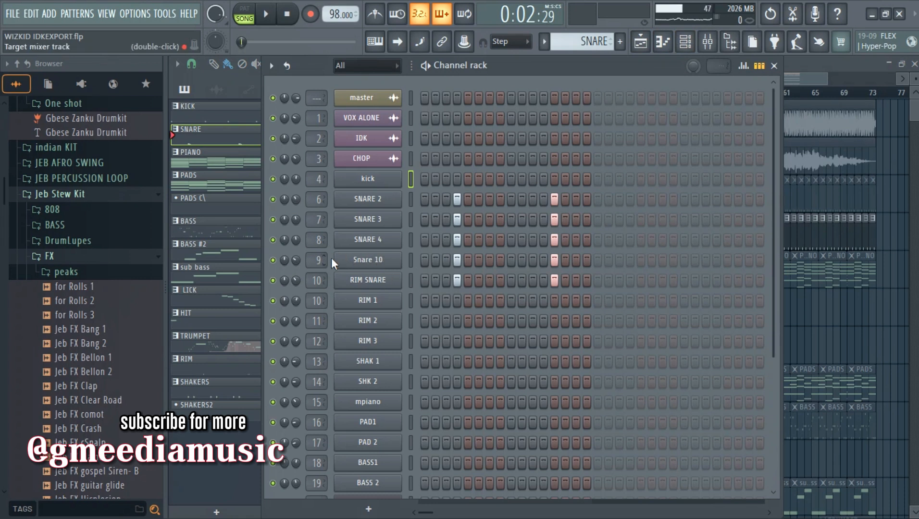
{"action": "key", "text": "space"}
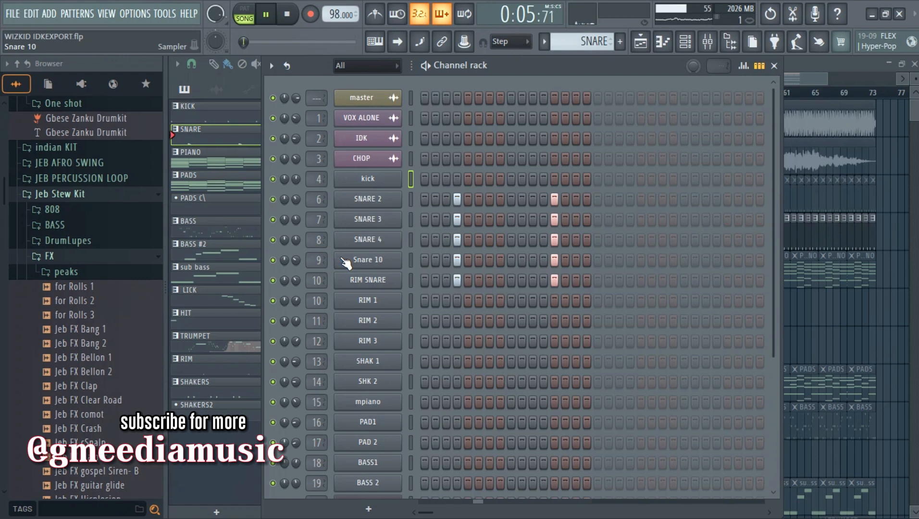
{"action": "key", "text": "space"}
- Return to the playlist and play the unmuted KICK and SNARE tracks together
{"action": "key", "text": "F6"}
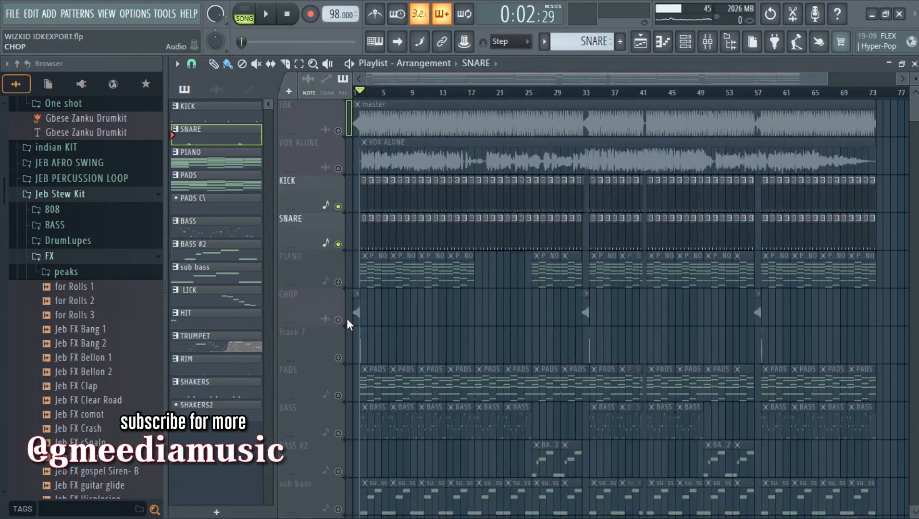
{"action": "key", "text": "space"}
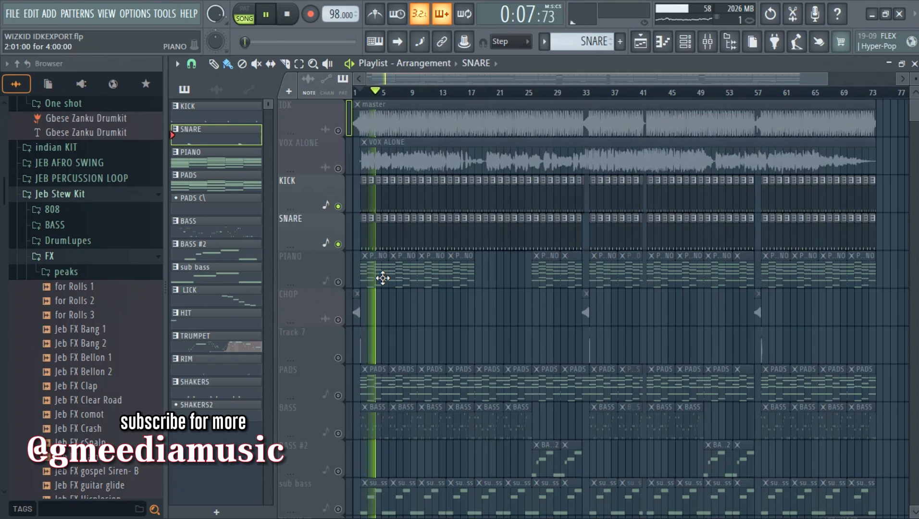
{"action": "left_click", "coordinate": [688, 46]}
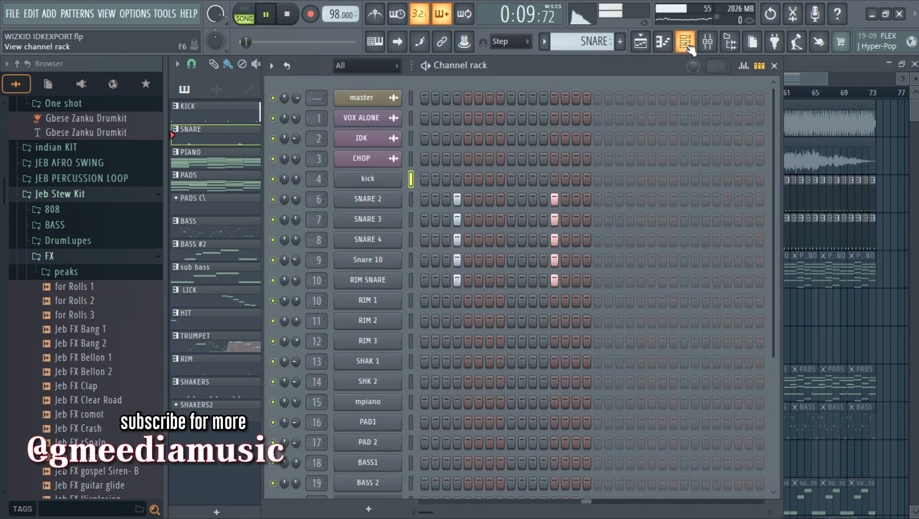
{"action": "key", "text": "space"}
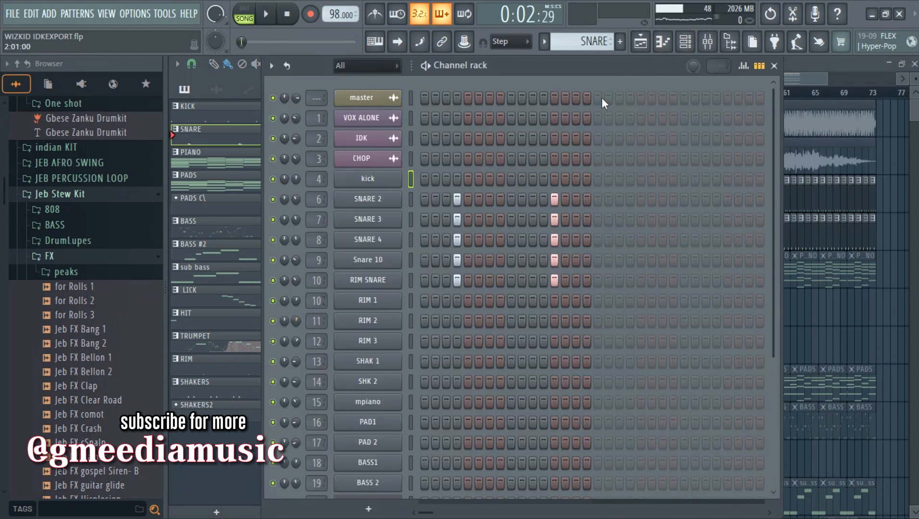
- Switch to the RIM pattern, open RIM 1's notes in the piano roll and play it back
{"action": "left_click", "coordinate": [602, 39]}
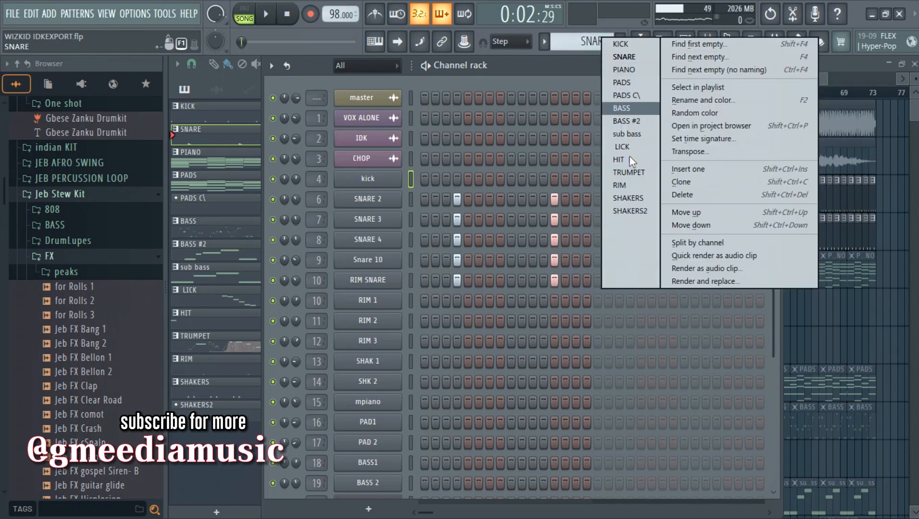
{"action": "left_click", "coordinate": [620, 185]}
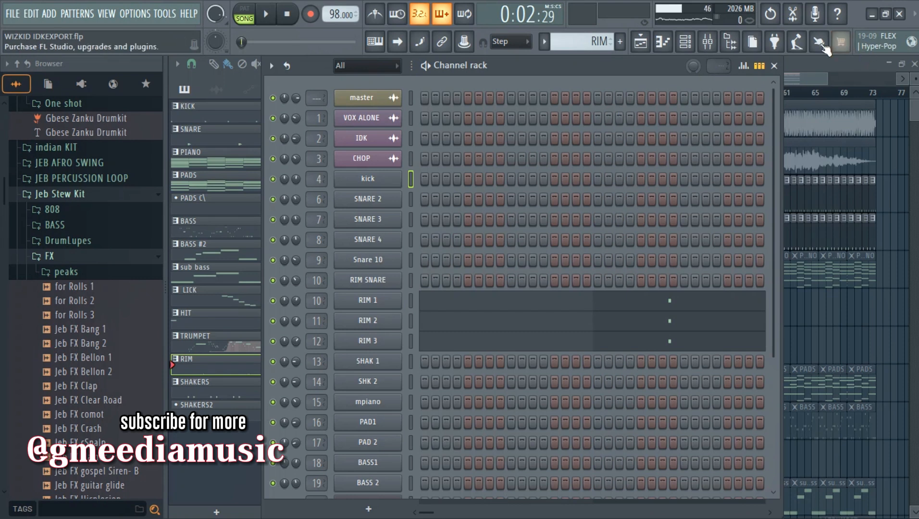
{"action": "left_click", "coordinate": [775, 66]}
{"action": "key", "text": "F7"}
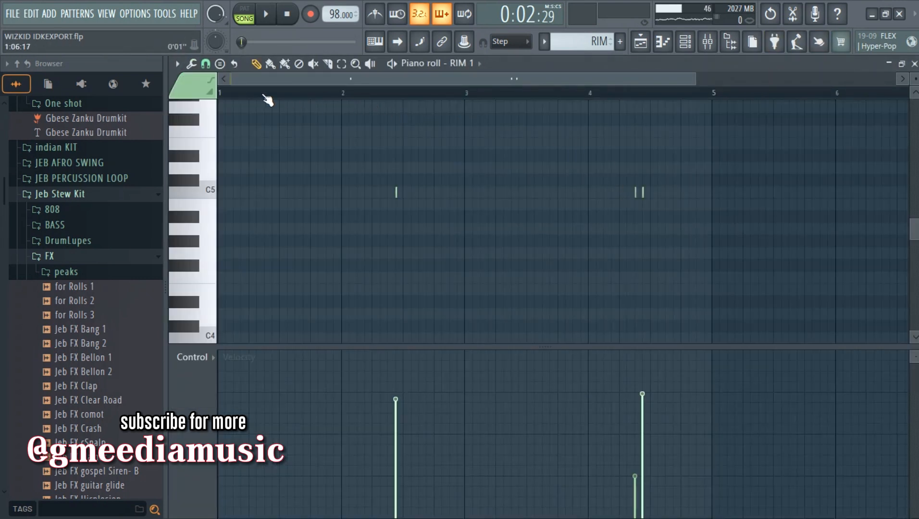
{"action": "key", "text": "space"}
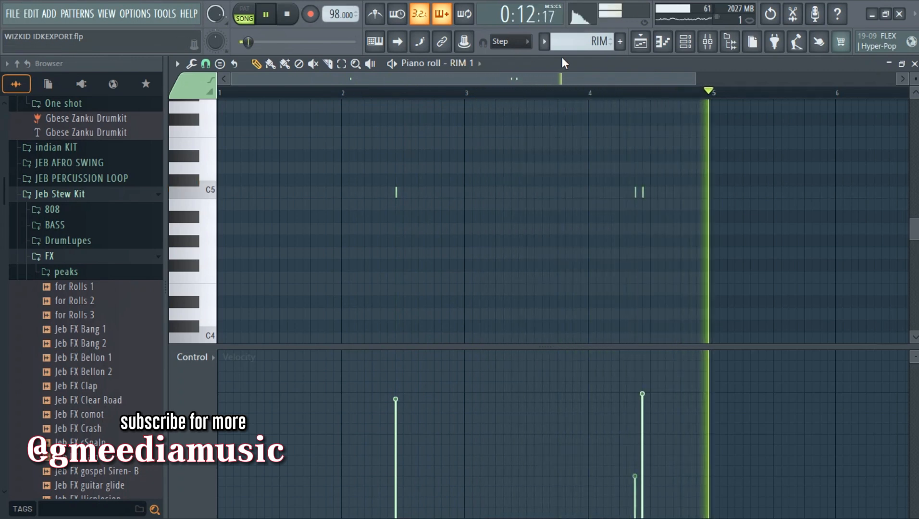
{"action": "key", "text": "space"}
- Unmute the SHAKERS track in the playlist and make SHAKERS the active pattern
{"action": "left_click", "coordinate": [685, 42]}
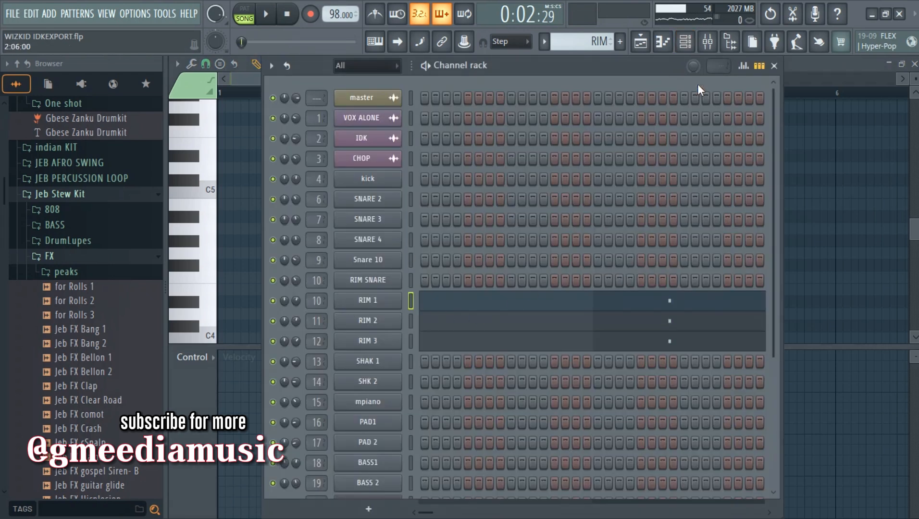
{"action": "key", "text": "F5"}
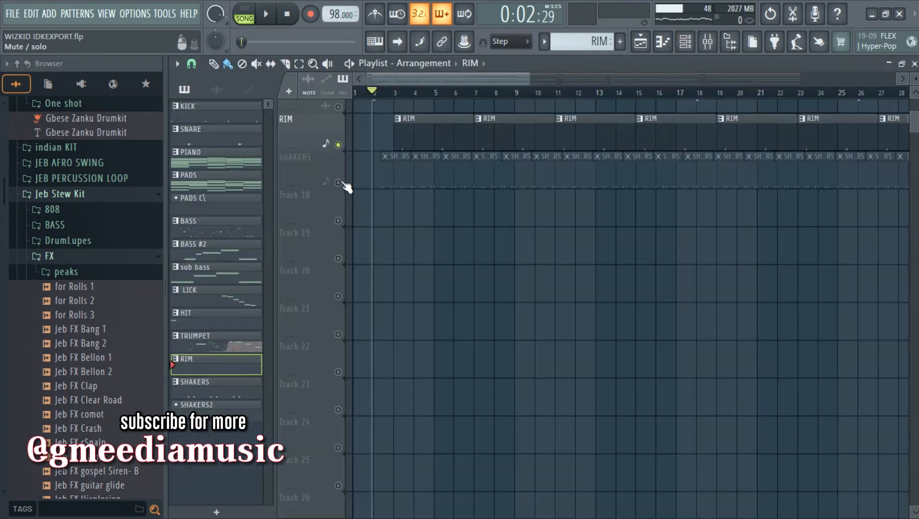
{"action": "left_click", "coordinate": [339, 182]}
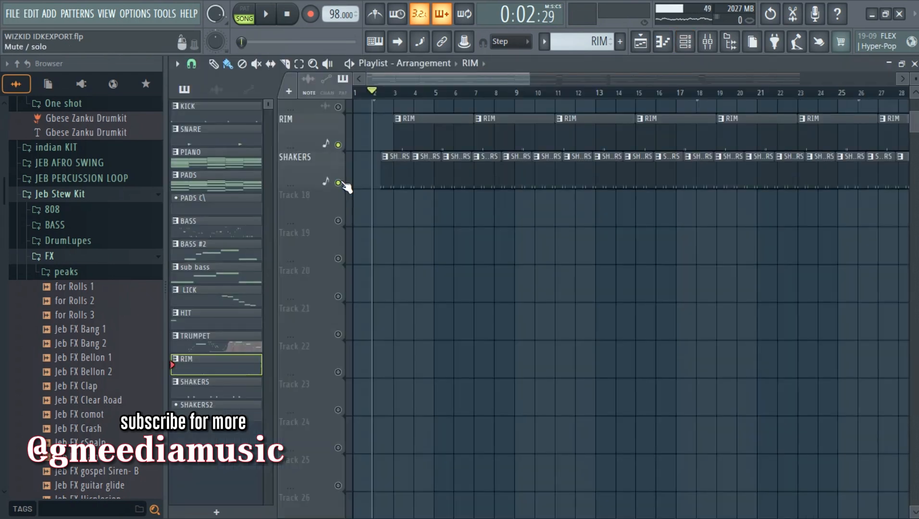
{"action": "left_click", "coordinate": [609, 42]}
{"action": "left_click", "coordinate": [627, 202]}
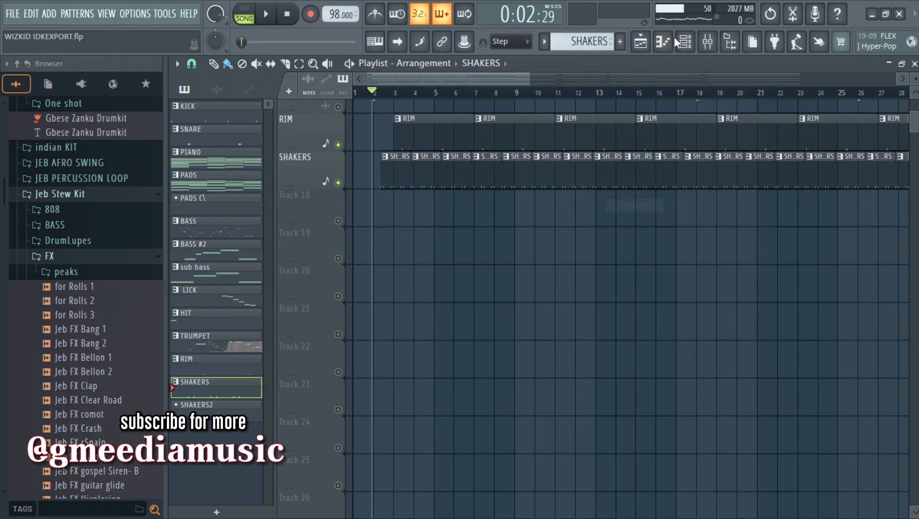
- Show the SHAKERS pattern in the channel rack and play the SHAK 1 and SHK 2 channels in solo, one after the other
{"action": "left_click", "coordinate": [684, 41]}
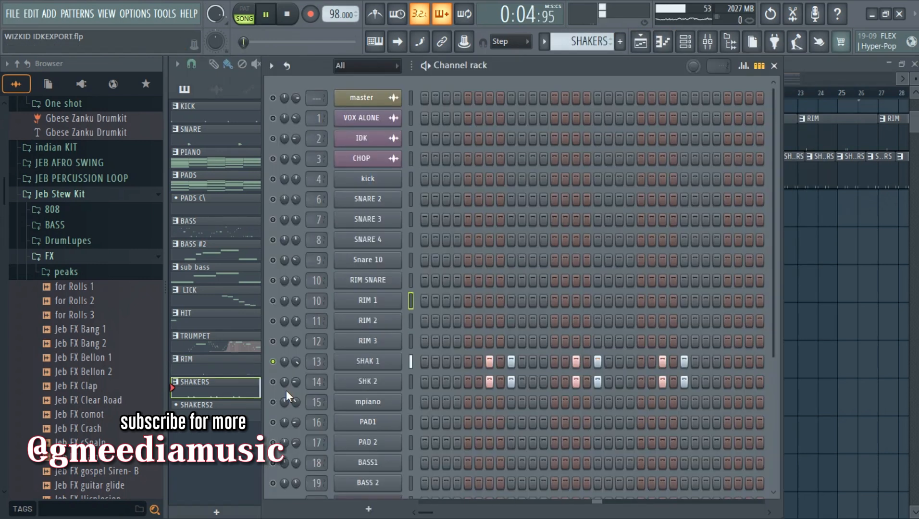
{"action": "key", "text": "space"}
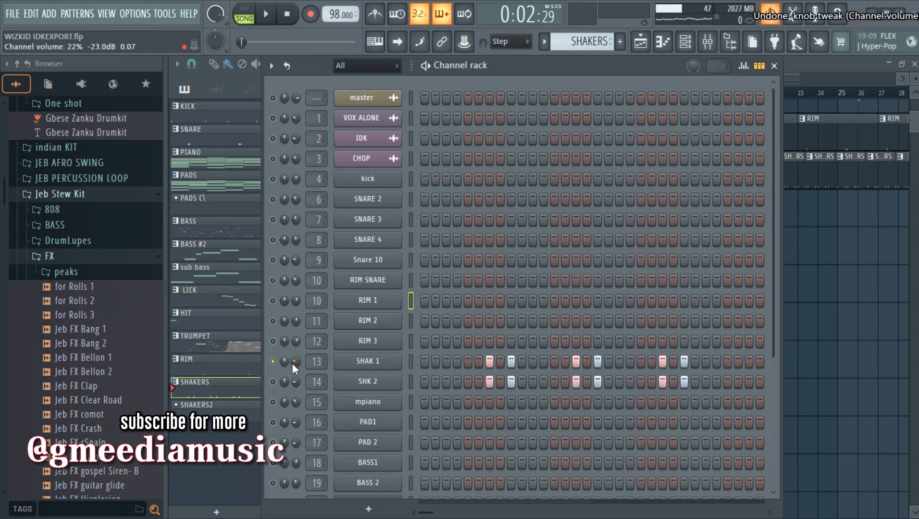
{"action": "right_click", "coordinate": [274, 382]}
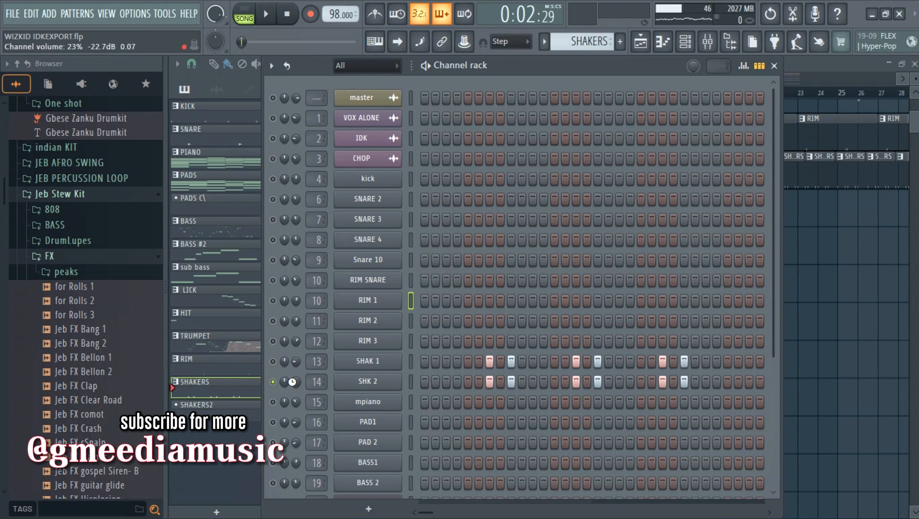
{"action": "key", "text": "space"}
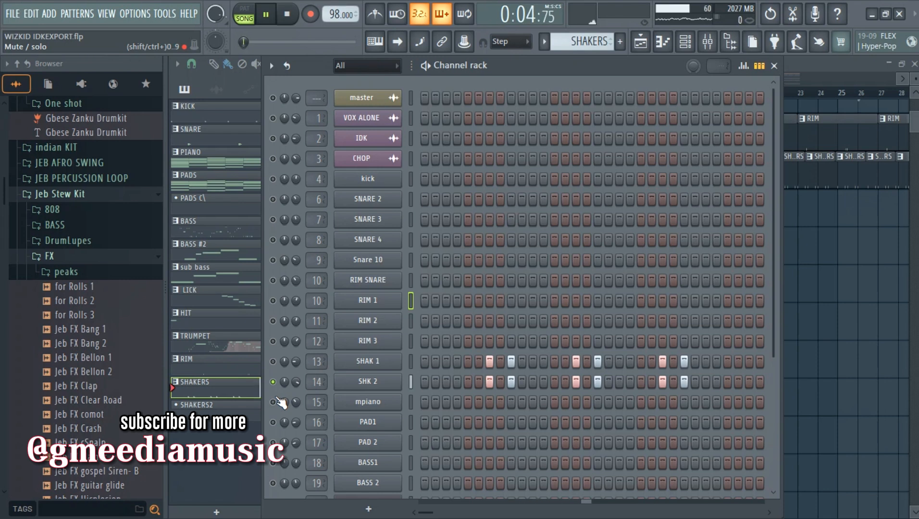
{"action": "key", "text": "space"}
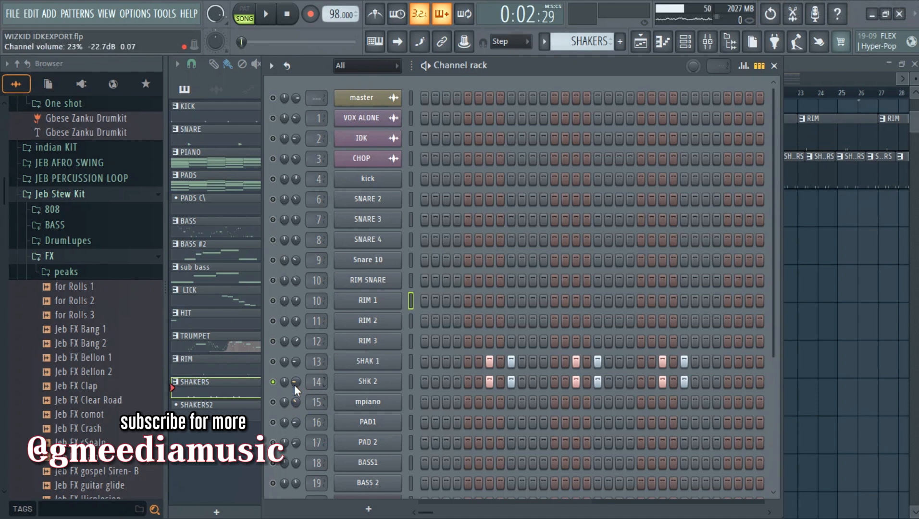
- Return to the playlist and play the unmuted KICK, SNARE, RIM and SHAKERS tracks together, with the channel rack brought back up
{"action": "left_click", "coordinate": [637, 50]}
{"action": "key", "text": "space"}
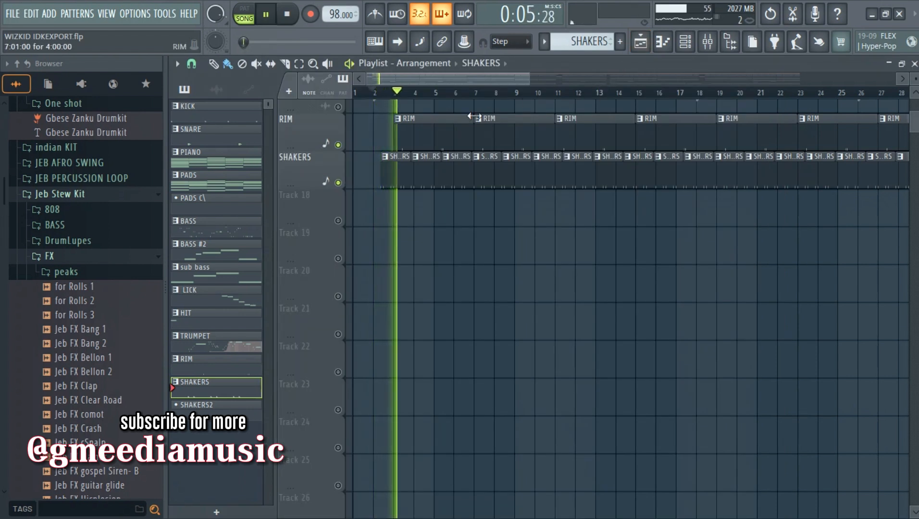
{"action": "left_click", "coordinate": [685, 41]}
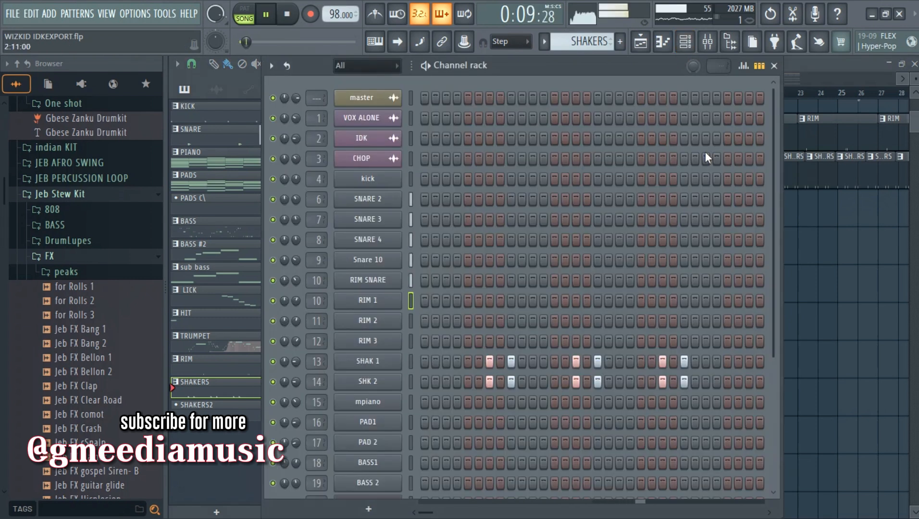
{"action": "key", "text": "space"}
- Unmute the CHOP track in the playlist and play the arrangement from the very start
{"action": "left_click", "coordinate": [643, 42]}
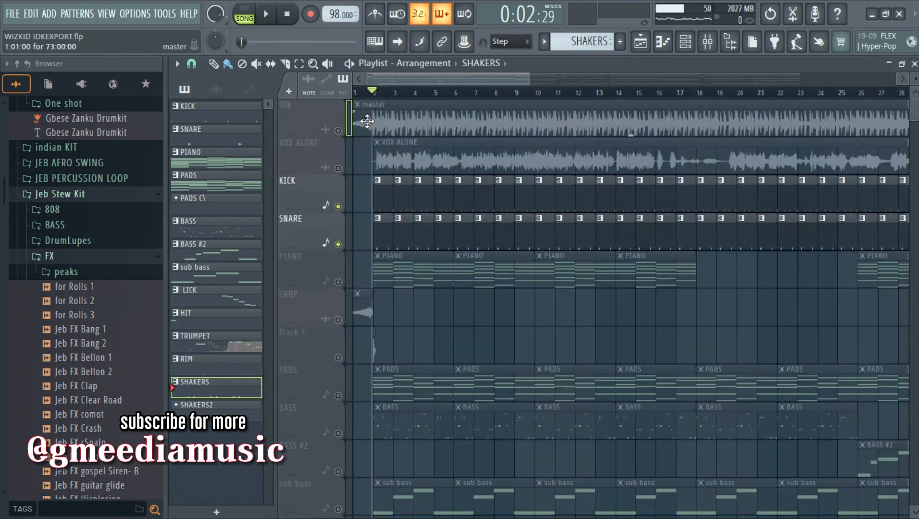
{"action": "left_click_drag", "start_coordinate": [375, 92], "coordinate": [355, 92]}
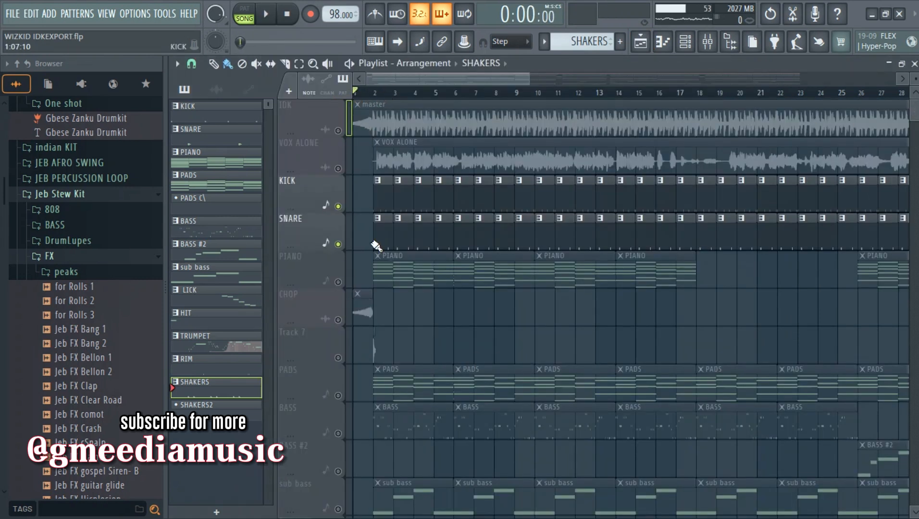
{"action": "left_click", "coordinate": [338, 319]}
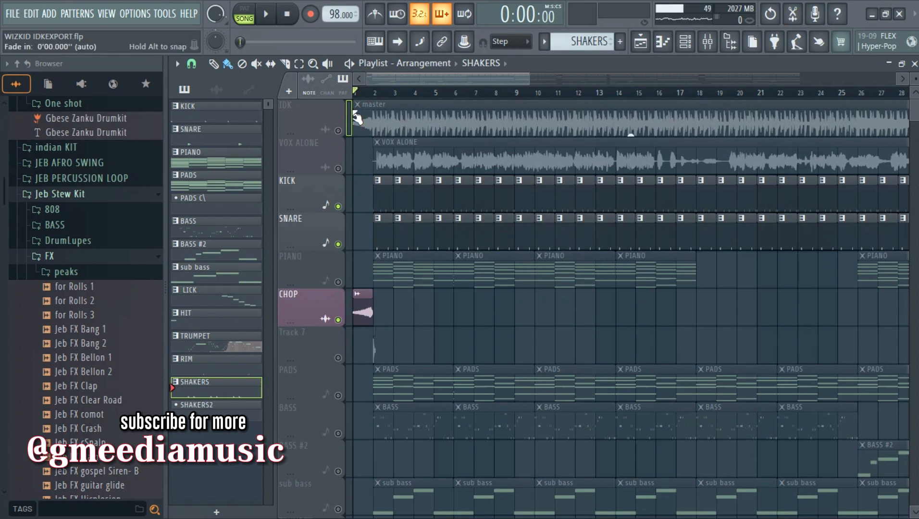
{"action": "scroll", "coordinate": [360, 93], "scroll_direction": "up", "scroll_amount": 3}
{"action": "scroll", "coordinate": [365, 100], "scroll_direction": "up", "scroll_amount": 1}
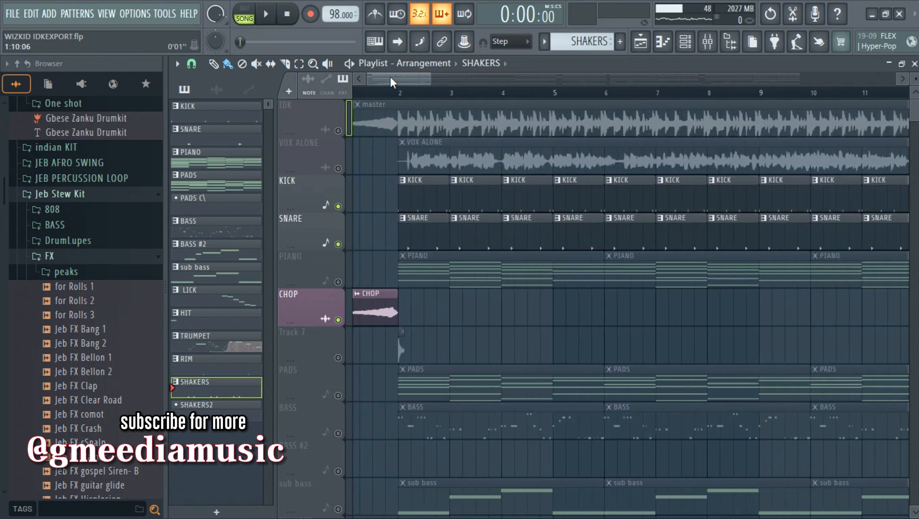
{"action": "left_click_drag", "start_coordinate": [389, 76], "coordinate": [377, 85]}
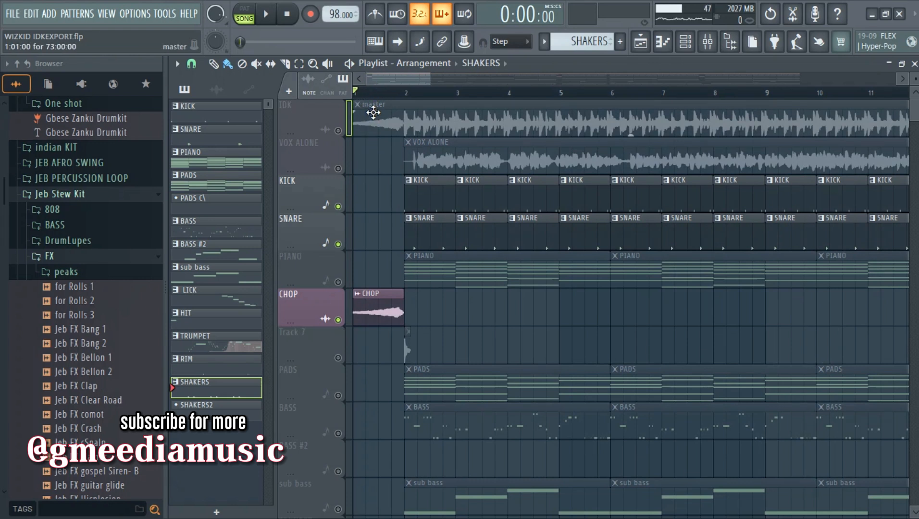
{"action": "key", "text": "space"}
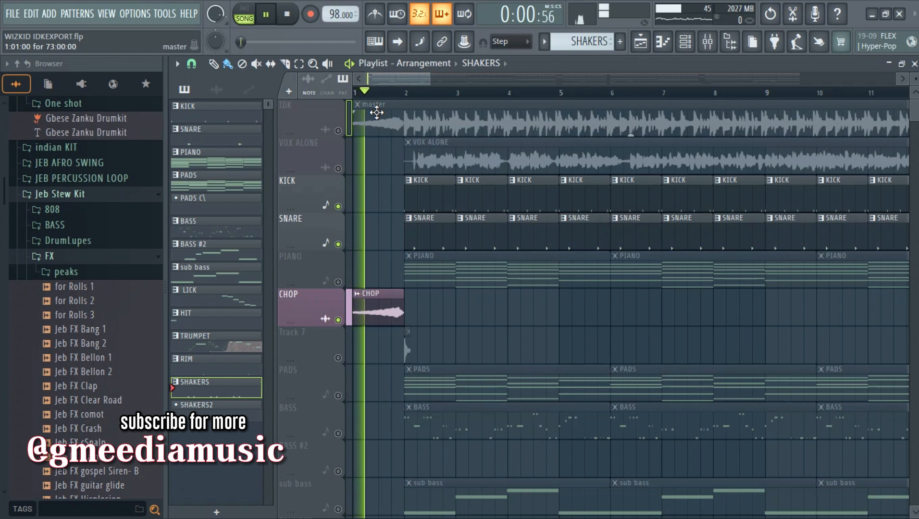
{"action": "key", "text": "space"}
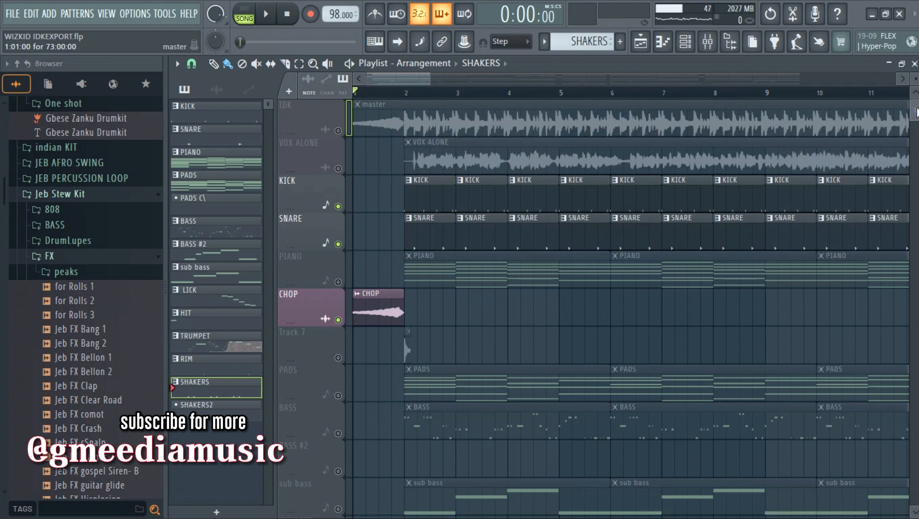
- Unmute the PIANO track, make PIANO the active pattern and look at the mpiano channel's EZkeys instrument
{"action": "left_click_drag", "start_coordinate": [917, 113], "coordinate": [918, 115]}
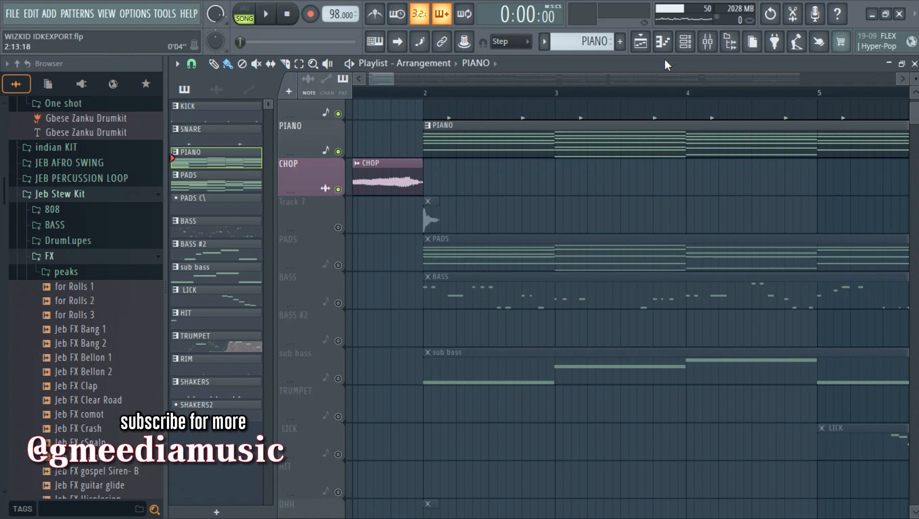
{"action": "left_click", "coordinate": [685, 41]}
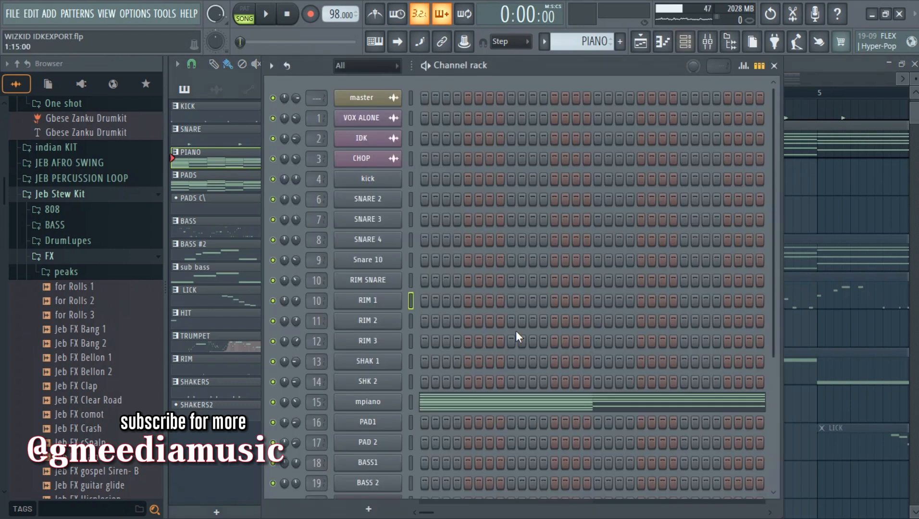
{"action": "left_click", "coordinate": [374, 407]}
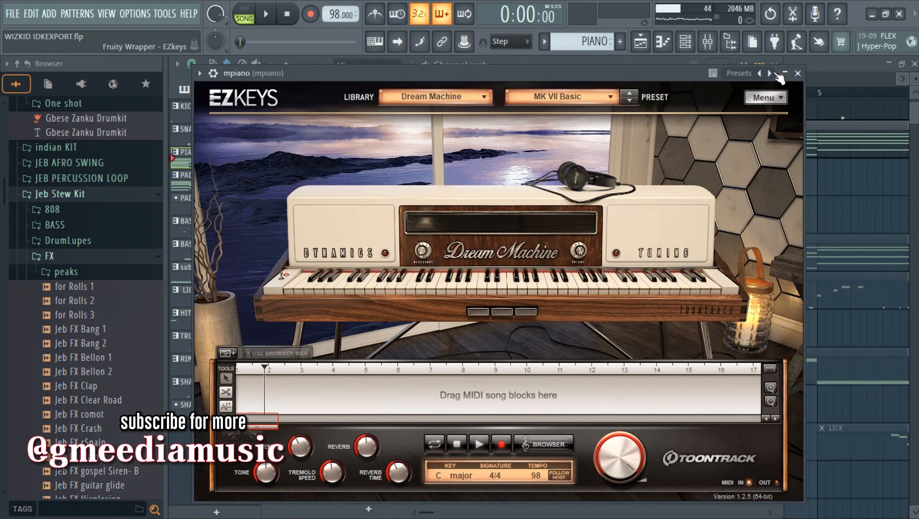
{"action": "left_click", "coordinate": [797, 73]}
- Open the mpiano channel's notes in the piano roll and play the chords back twice
{"action": "left_click", "coordinate": [447, 401]}
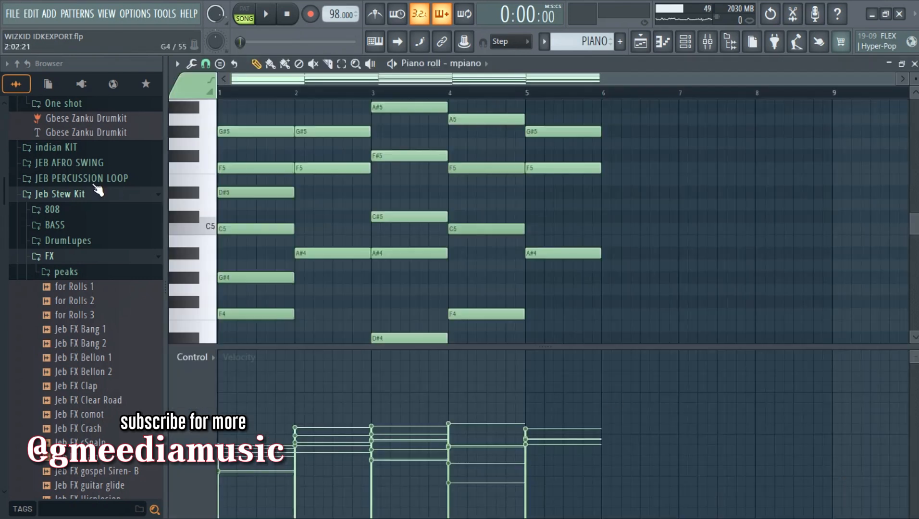
{"action": "key", "text": "space"}
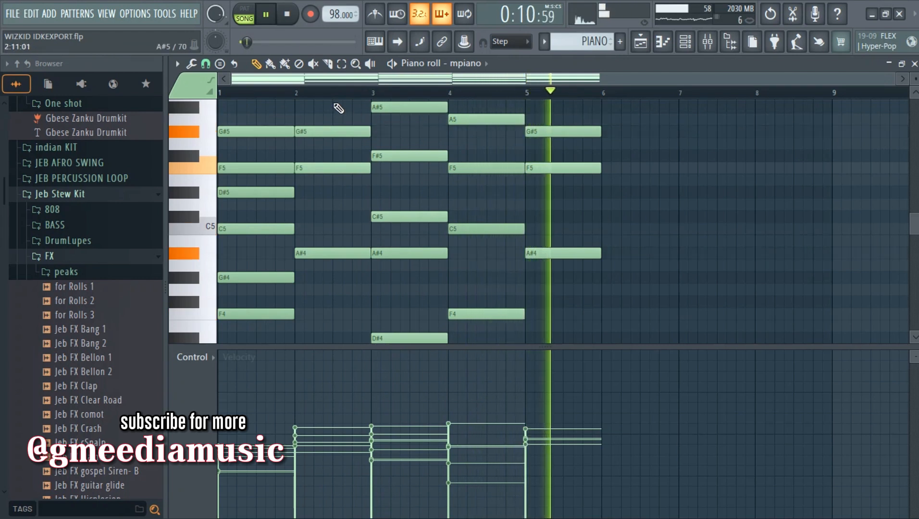
{"action": "key", "text": "space"}
{"action": "key", "text": "space"}
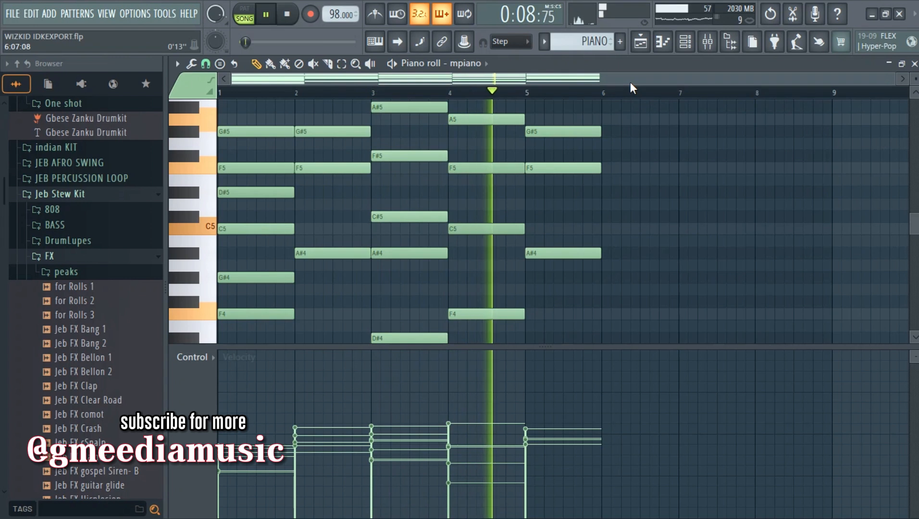
{"action": "key", "text": "space"}
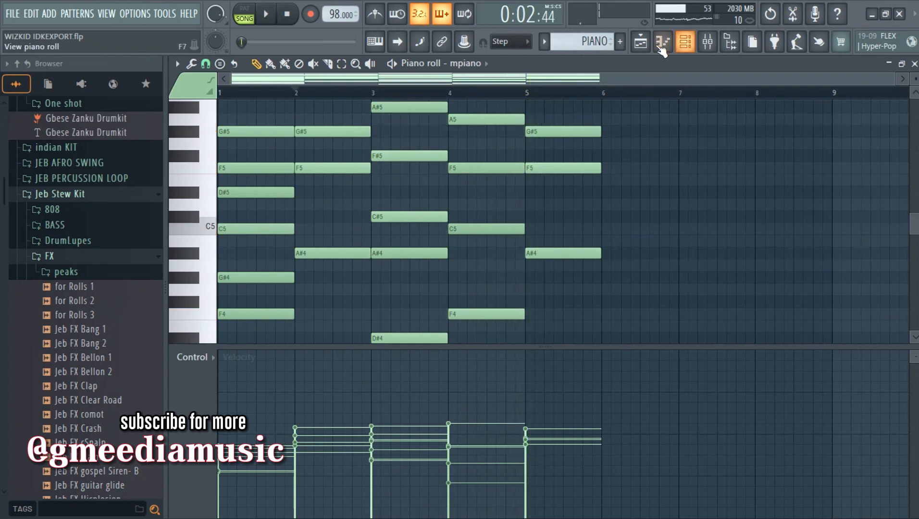
- Return to the playlist and unmute Track 7, which holds the BANG clip at bar 2
{"action": "left_click", "coordinate": [641, 43]}
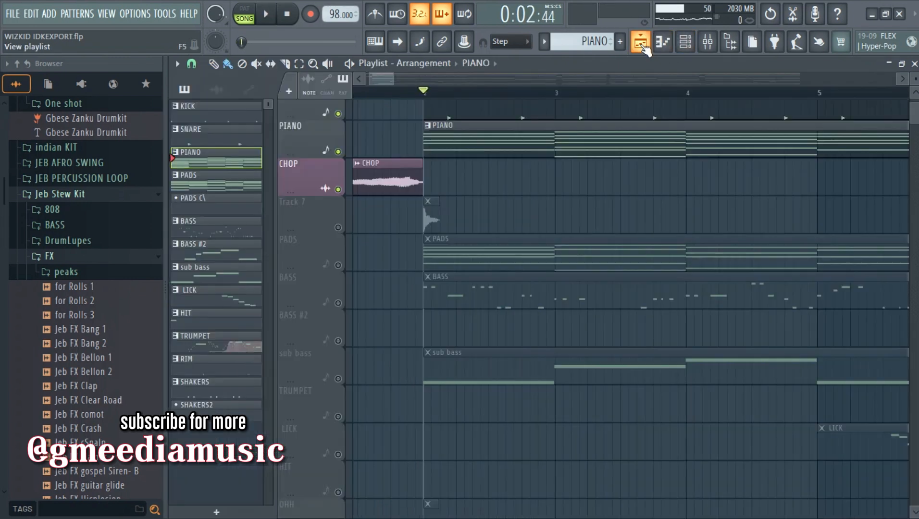
{"action": "left_click", "coordinate": [339, 228]}
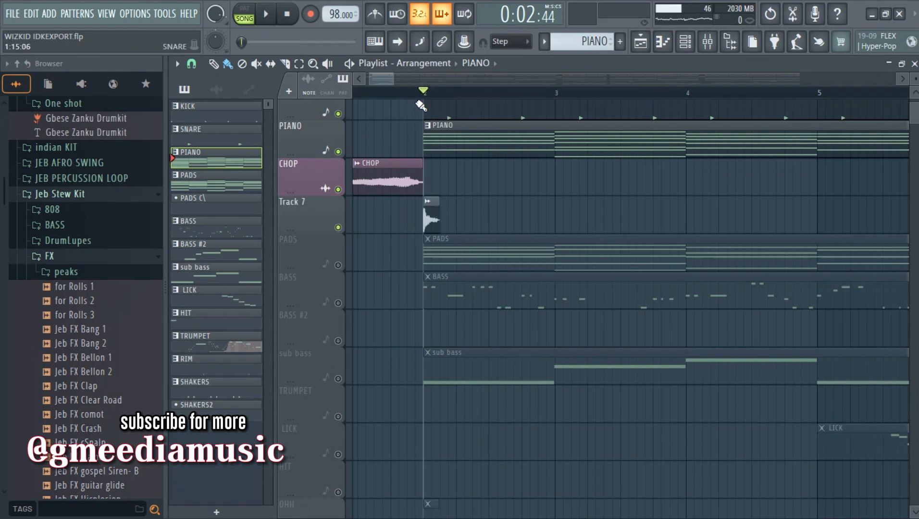
{"action": "scroll", "coordinate": [427, 96], "scroll_direction": "up", "scroll_amount": 3}
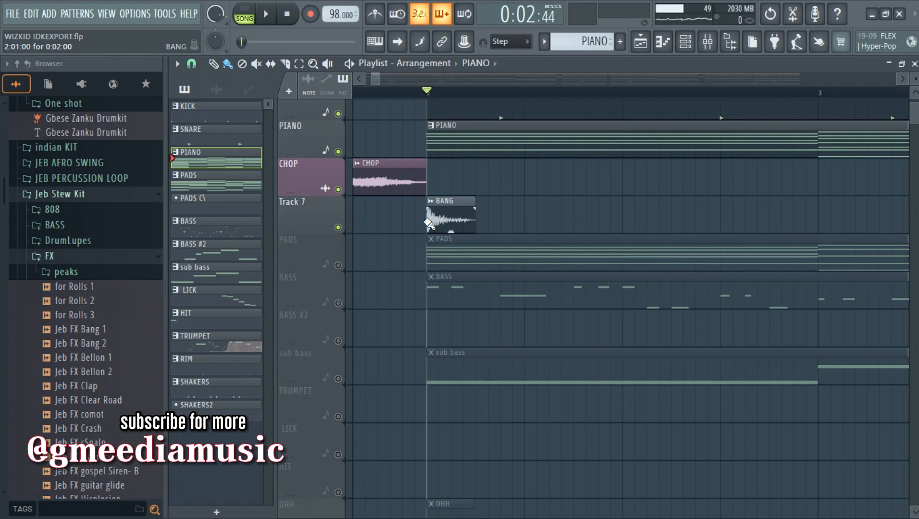
- Play the BANG channel in solo from the channel rack a few times
{"action": "left_click", "coordinate": [686, 42]}
{"action": "scroll", "coordinate": [435, 439], "scroll_direction": "down", "scroll_amount": 4}
{"action": "key", "text": "space"}
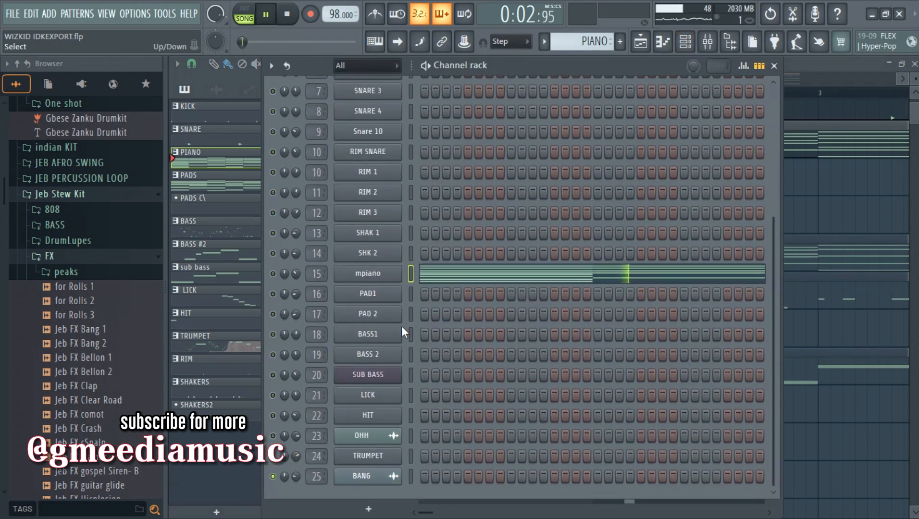
{"action": "key", "text": "space"}
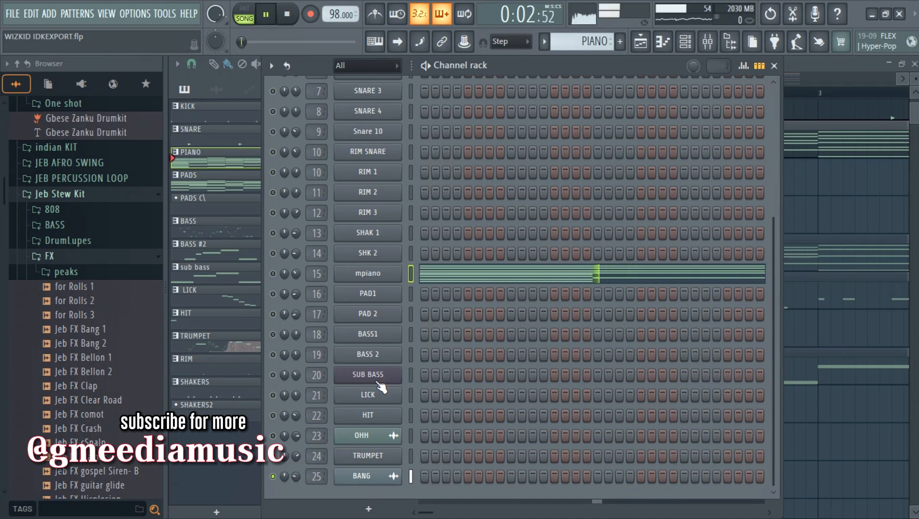
{"action": "key", "text": "space"}
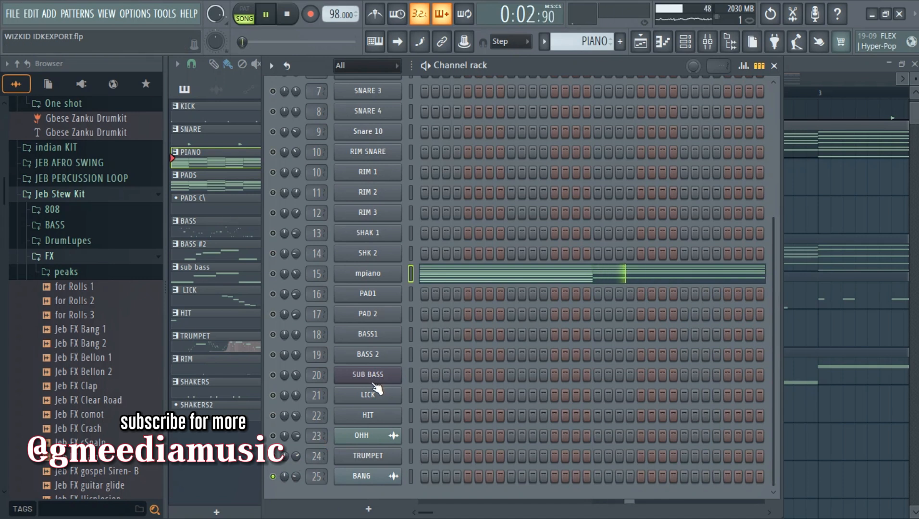
{"action": "key", "text": "space"}
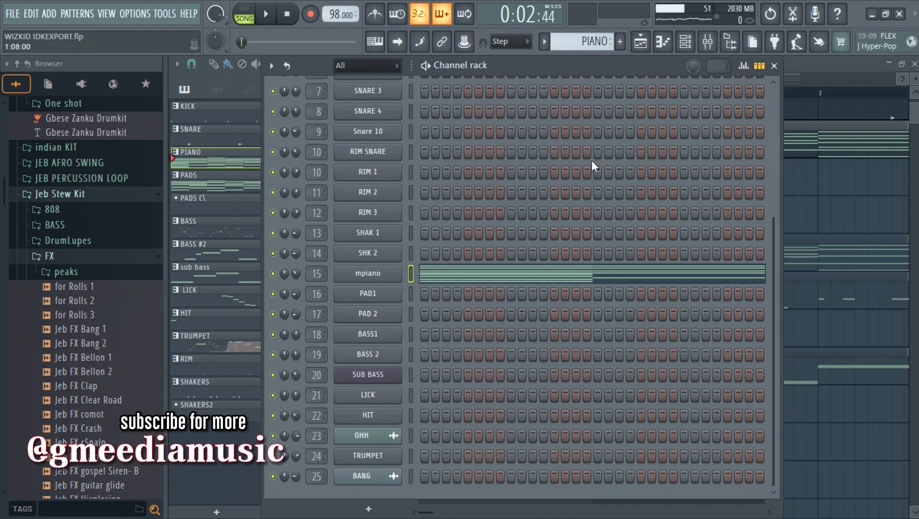
- Close the channel rack and play the unmuted tracks with BANG, first from bar 2 and again from just before it
{"action": "left_click", "coordinate": [774, 66]}
{"action": "key", "text": "space"}
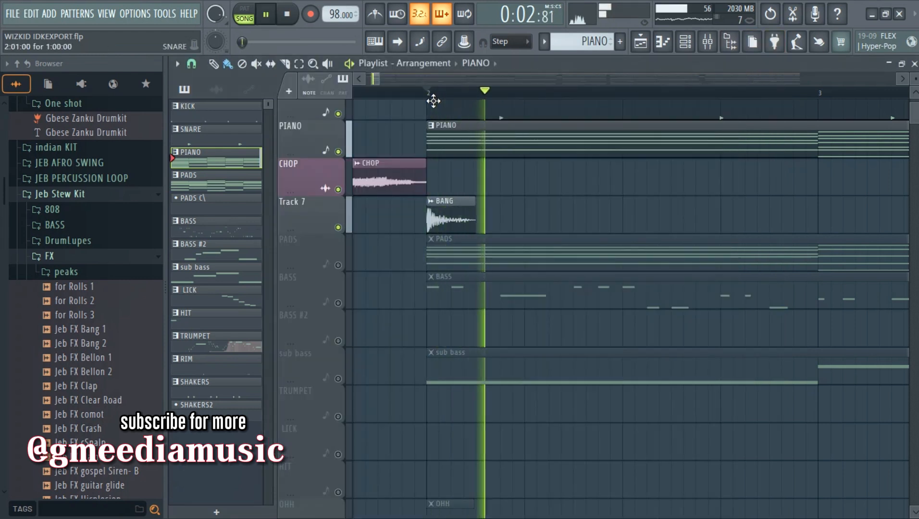
{"action": "key", "text": "space"}
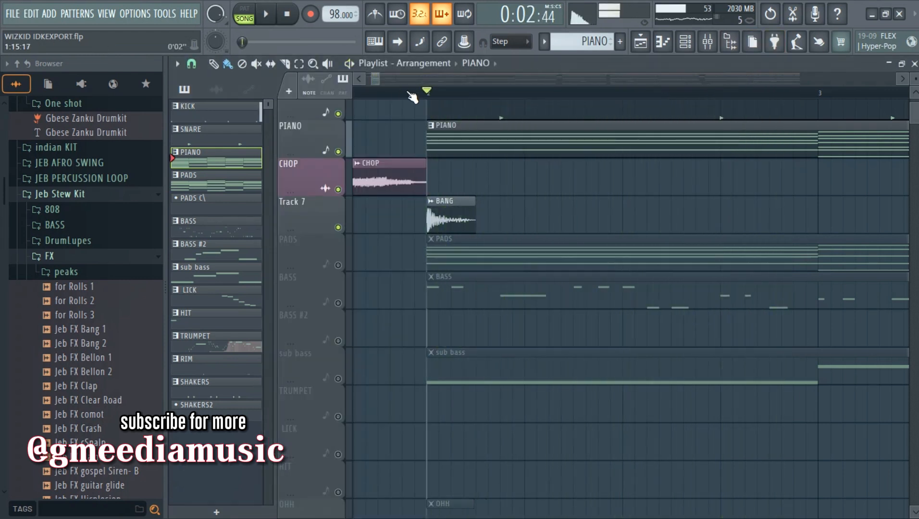
{"action": "left_click", "coordinate": [408, 93]}
{"action": "key", "text": "space"}
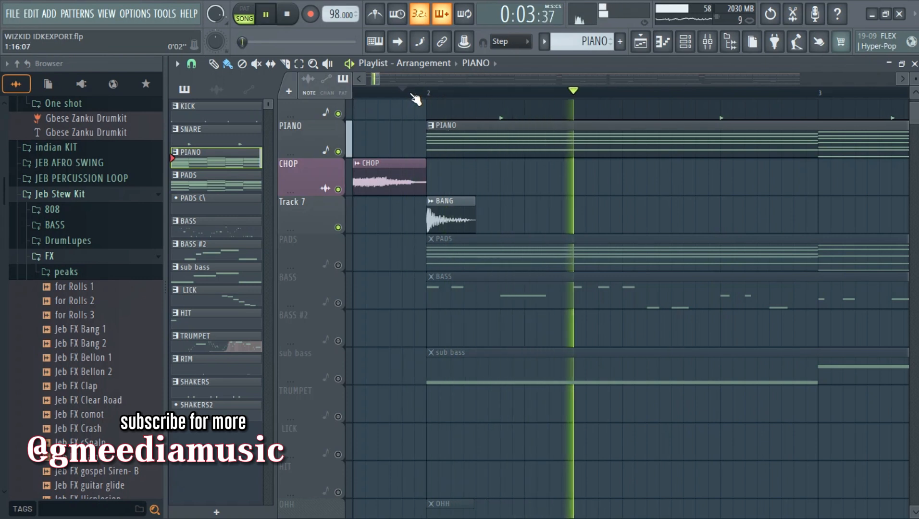
{"action": "key", "text": "space"}
- Unmute the PADS track, make PADS the active pattern and look at PAD1's Korg M1 Touchy Pad instrument
{"action": "scroll", "coordinate": [380, 219], "scroll_direction": "down", "scroll_amount": 1}
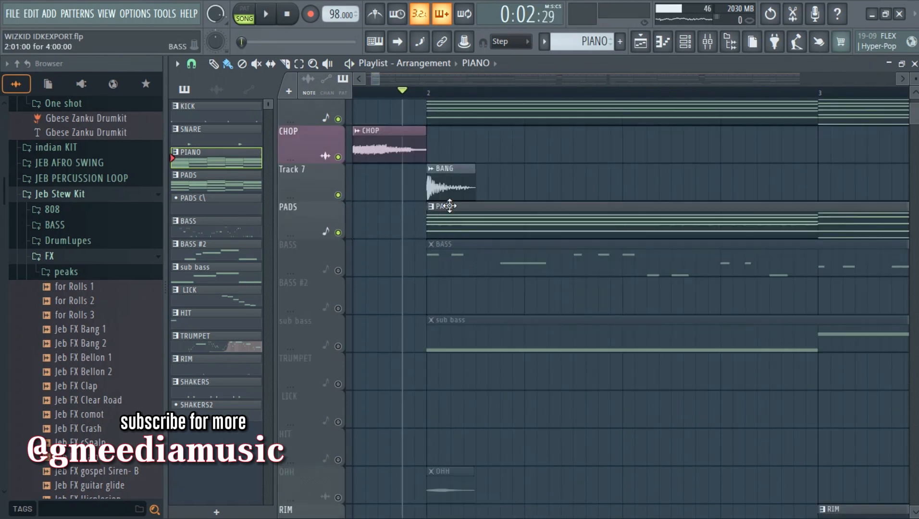
{"action": "left_click", "coordinate": [685, 42]}
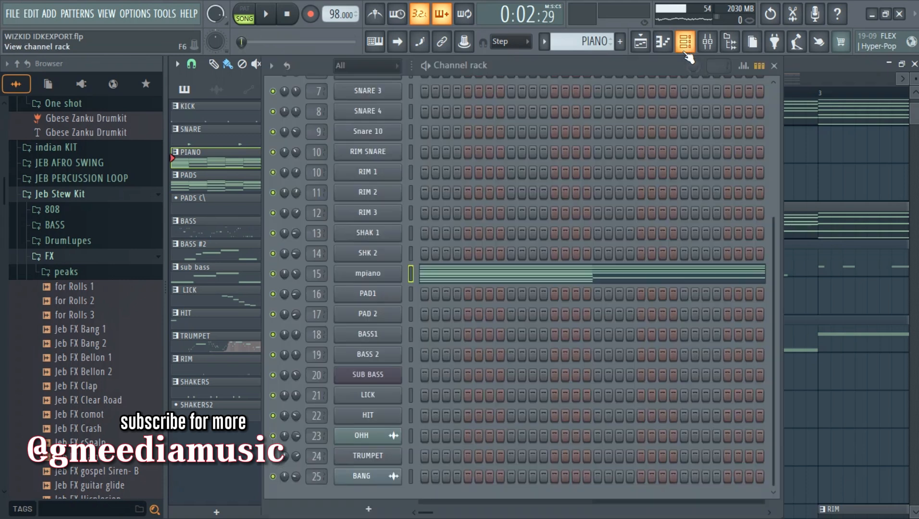
{"action": "left_click", "coordinate": [377, 299]}
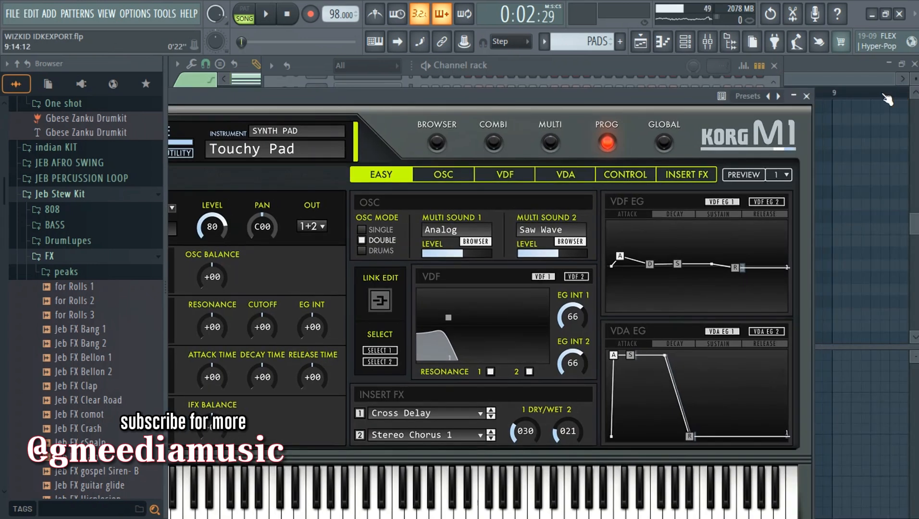
{"action": "left_click", "coordinate": [809, 97]}
- Open PAD1's notes in the piano roll and play the channel back in solo
{"action": "left_click", "coordinate": [431, 306]}
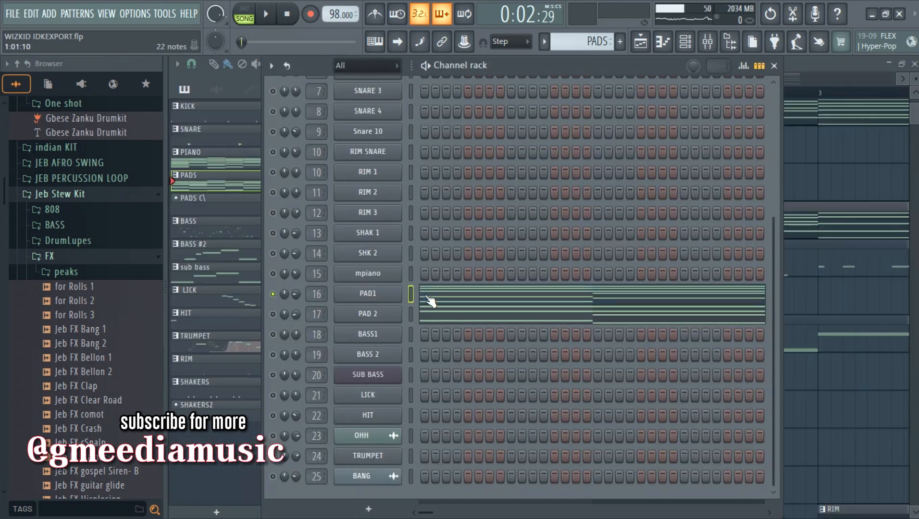
{"action": "key", "text": "space"}
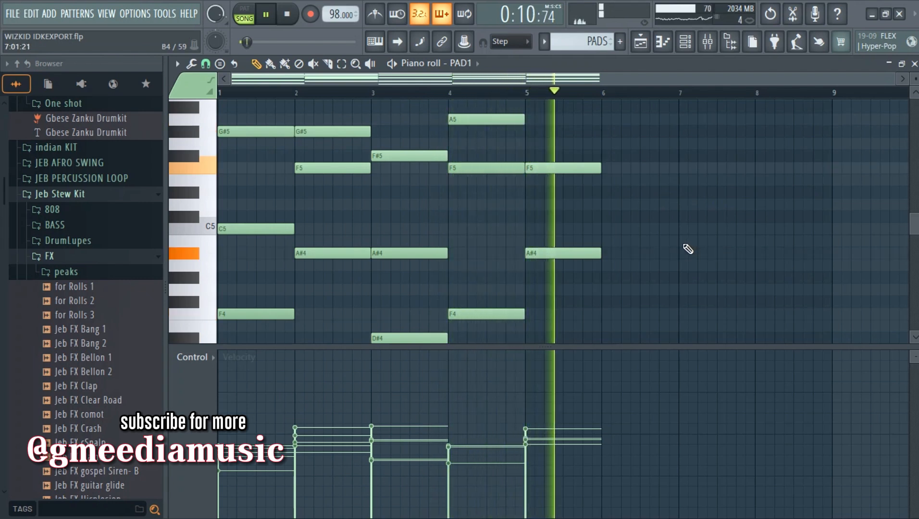
{"action": "key", "text": "space"}
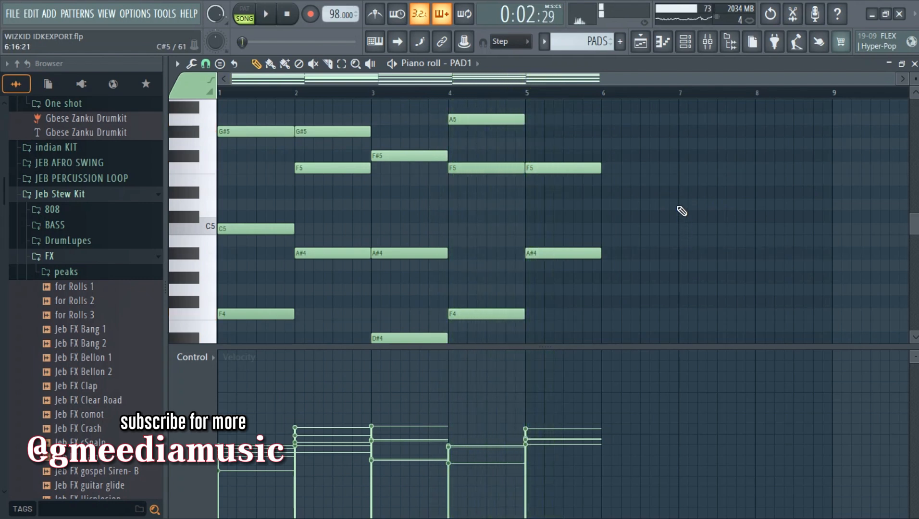
- Look at PAD 2's Nexus preset PD Ambient Pad 5 from the channel rack and play the channel in solo
{"action": "left_click", "coordinate": [688, 49]}
{"action": "left_click", "coordinate": [687, 50]}
{"action": "left_click", "coordinate": [367, 314]}
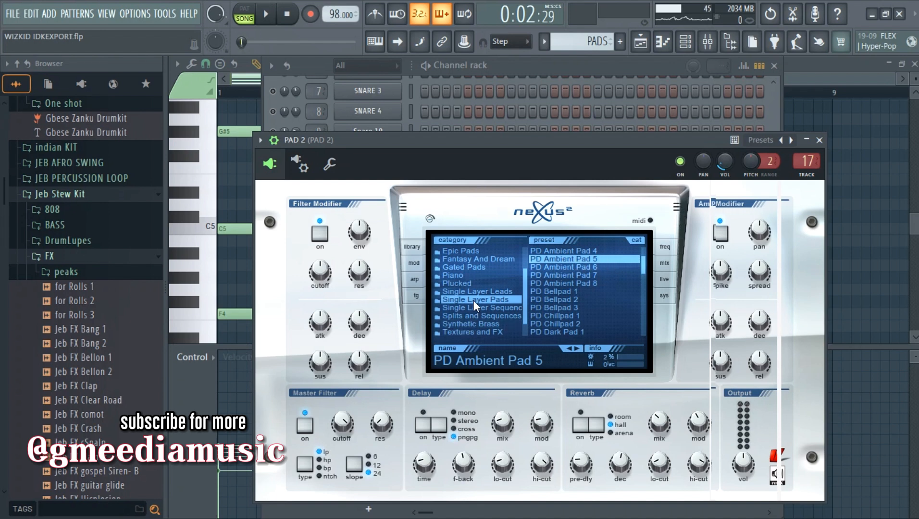
{"action": "key", "text": "Escape"}
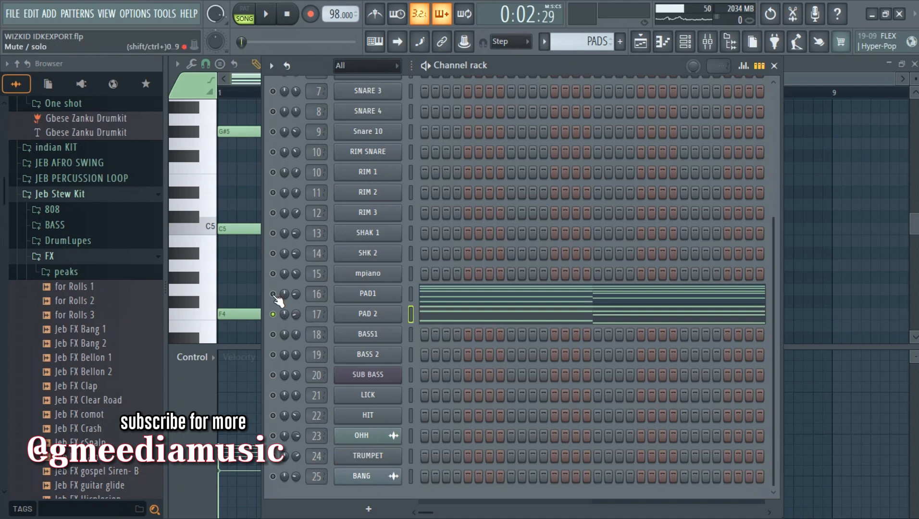
{"action": "key", "text": "space"}
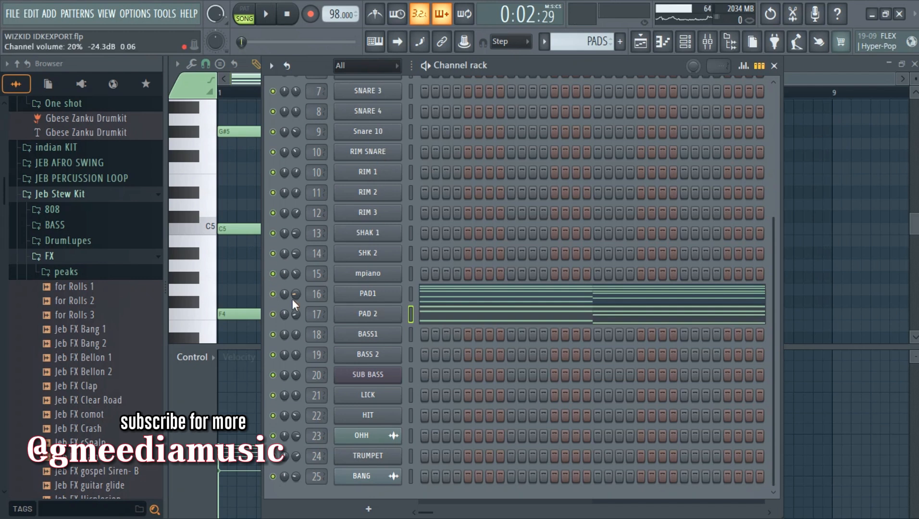
- Play the unmuted channels together with PAD1 and PAD 2
{"action": "key", "text": "space"}
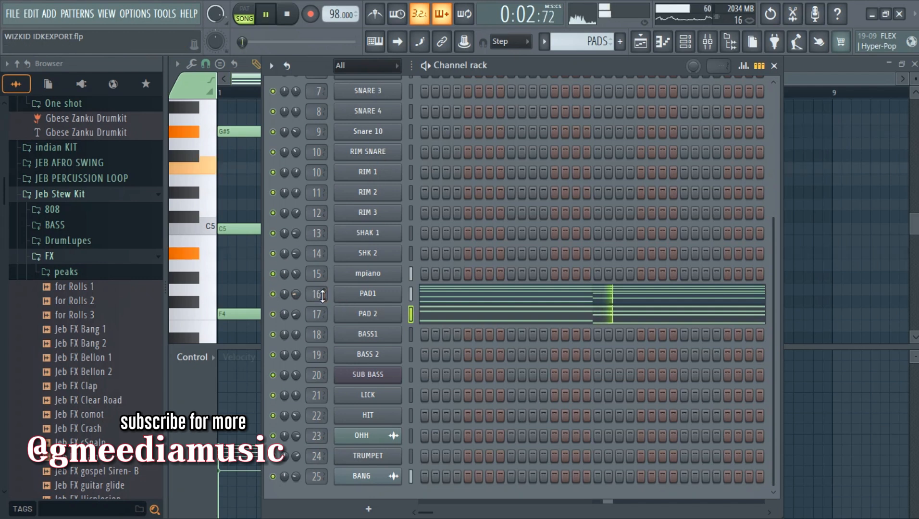
{"action": "left_click_drag", "start_coordinate": [293, 305], "coordinate": [299, 311]}
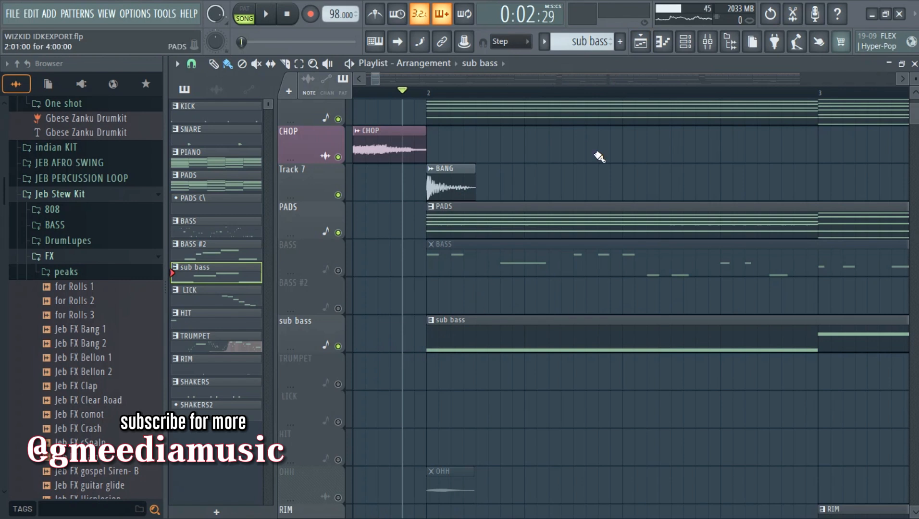
- Open the SUB BASS channel from the channel rack and play the unmuted tracks together with it
{"action": "left_click", "coordinate": [685, 41]}
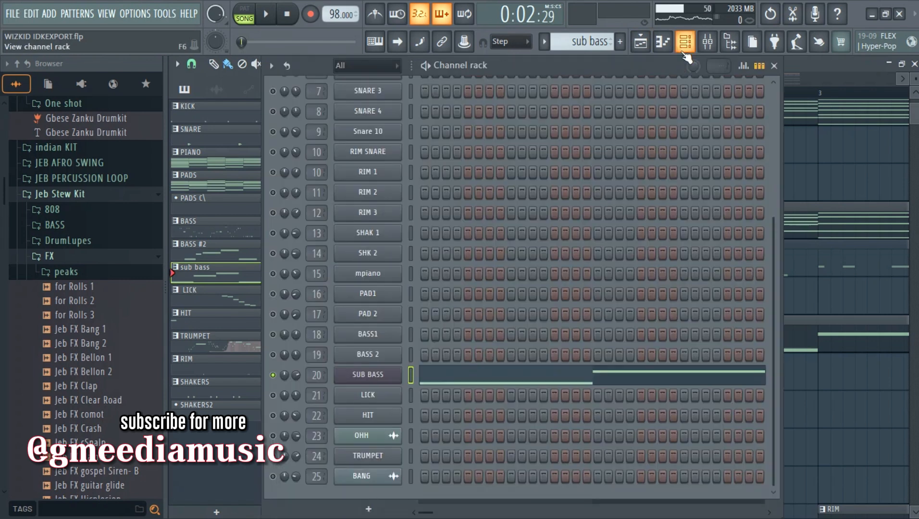
{"action": "left_click", "coordinate": [385, 375]}
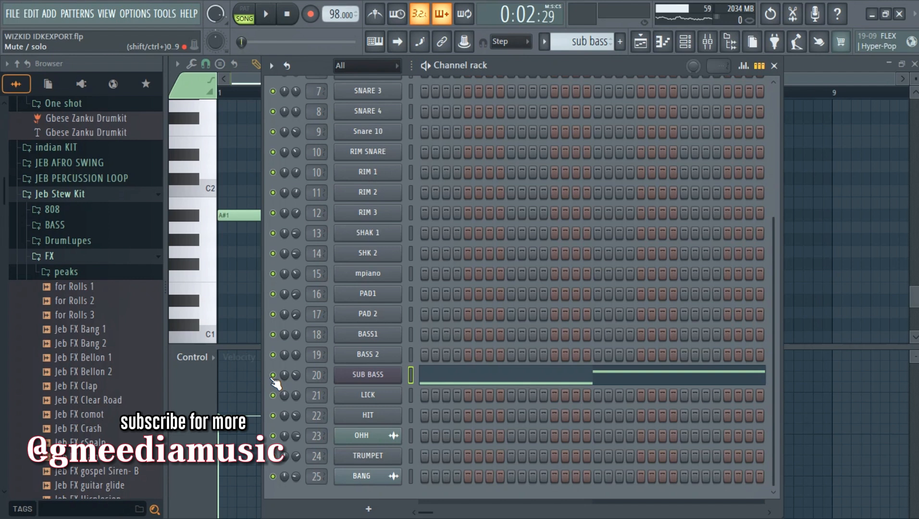
{"action": "key", "text": "space"}
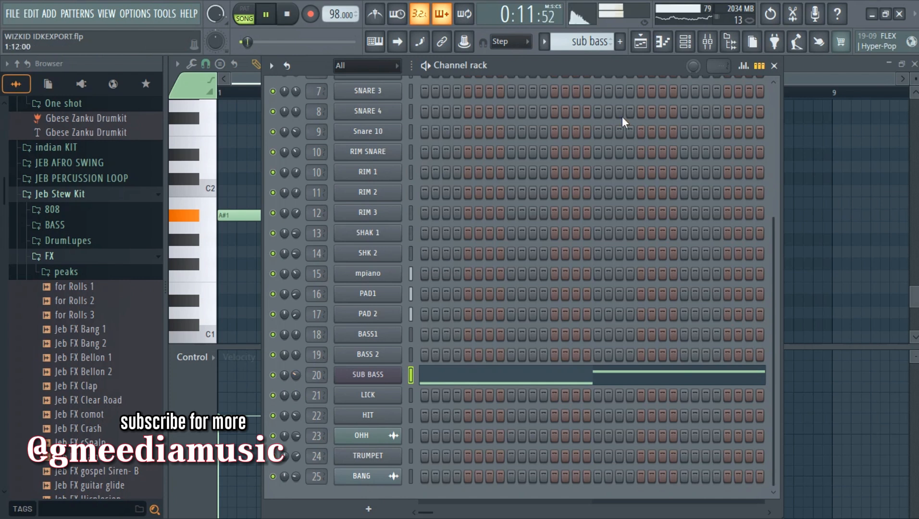
{"action": "key", "text": "space"}
- Make BASS the active pattern, open BASS1's notes in the piano roll and look through them during playback
{"action": "left_click", "coordinate": [640, 42]}
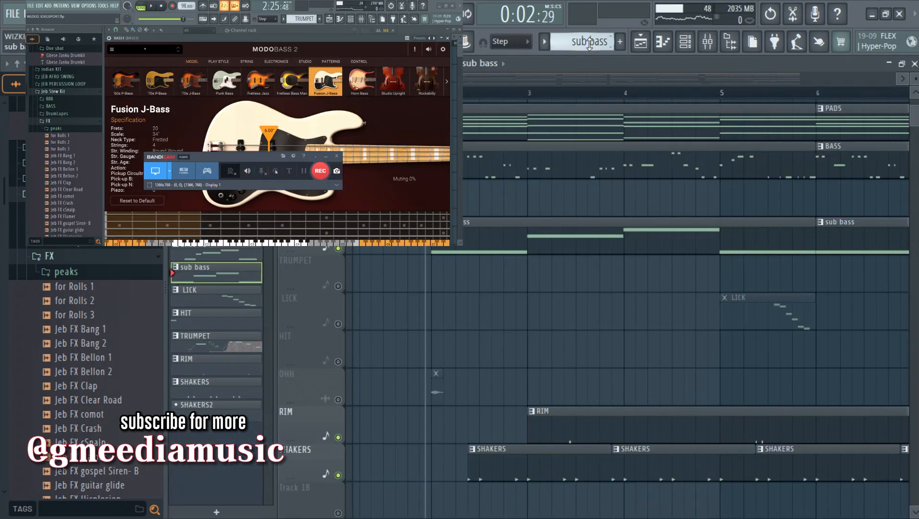
{"action": "left_click", "coordinate": [590, 42]}
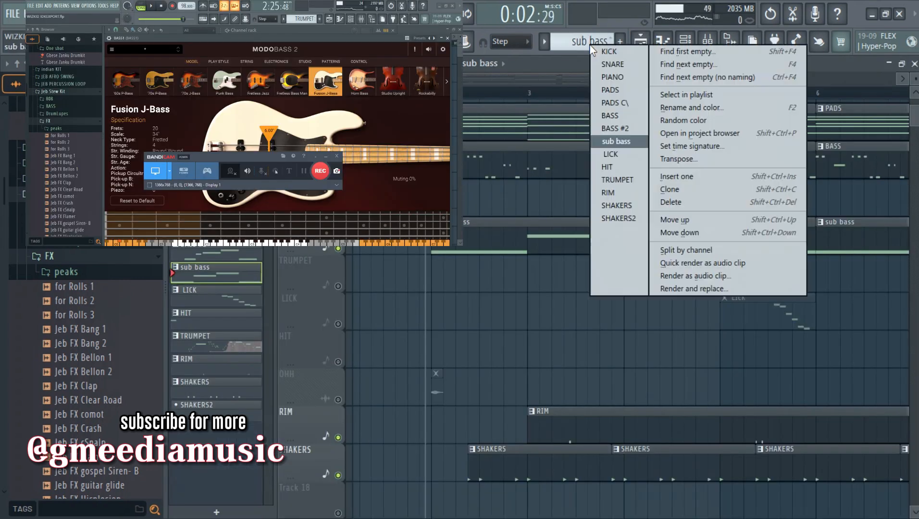
{"action": "left_click", "coordinate": [608, 117]}
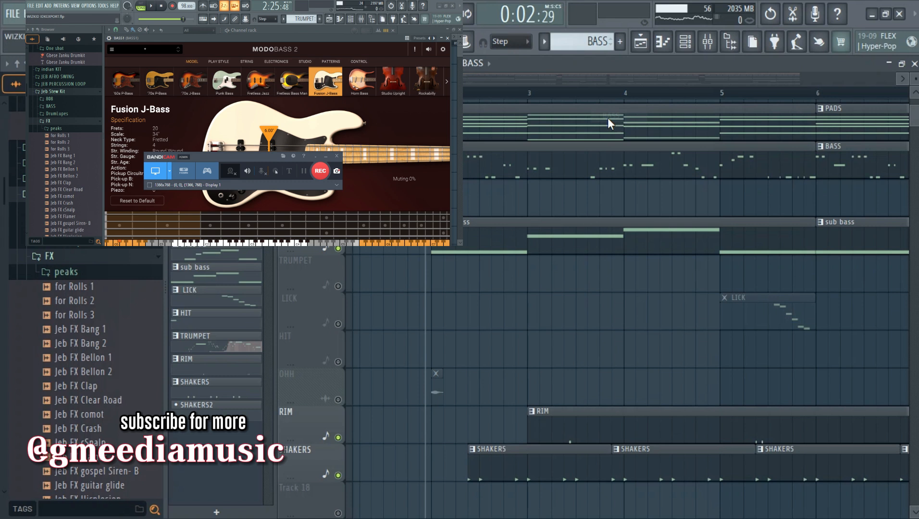
{"action": "left_click", "coordinate": [687, 45]}
{"action": "left_click", "coordinate": [480, 340]}
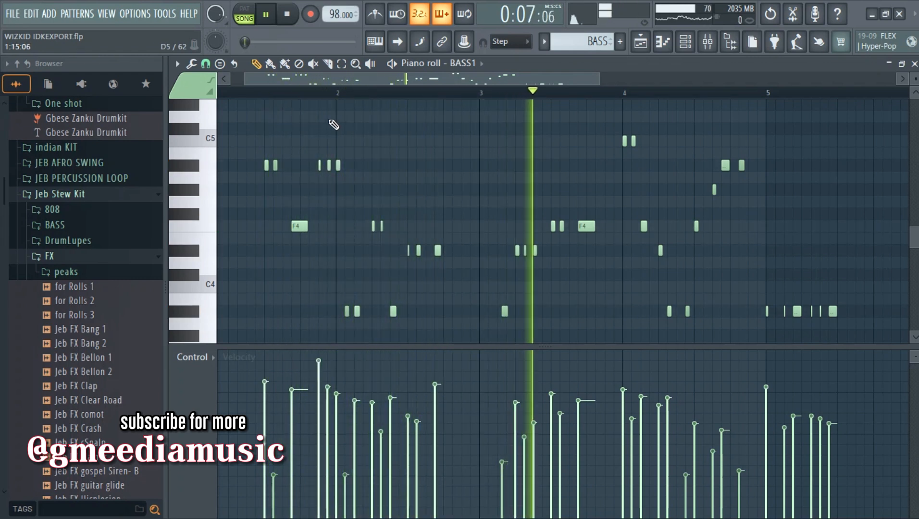
{"action": "left_click_drag", "start_coordinate": [410, 77], "coordinate": [445, 71]}
{"action": "key", "text": "space"}
- Take BASS1 out of solo in the channel rack, play it with the unmuted tracks and close the rack
{"action": "key", "text": "F5"}
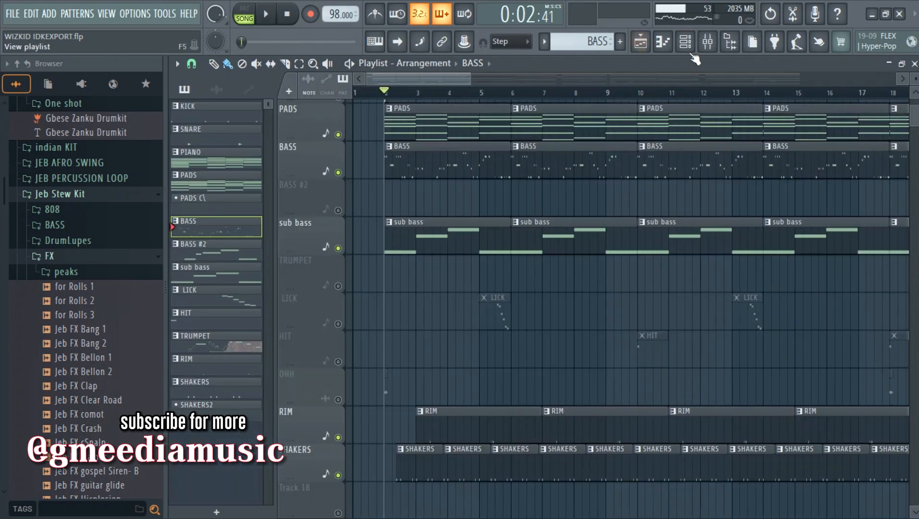
{"action": "left_click", "coordinate": [690, 47]}
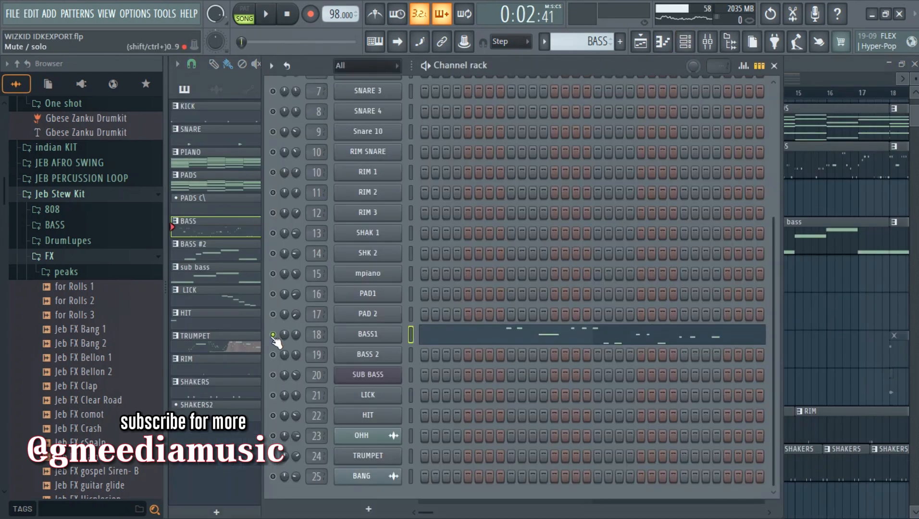
{"action": "key", "text": "space"}
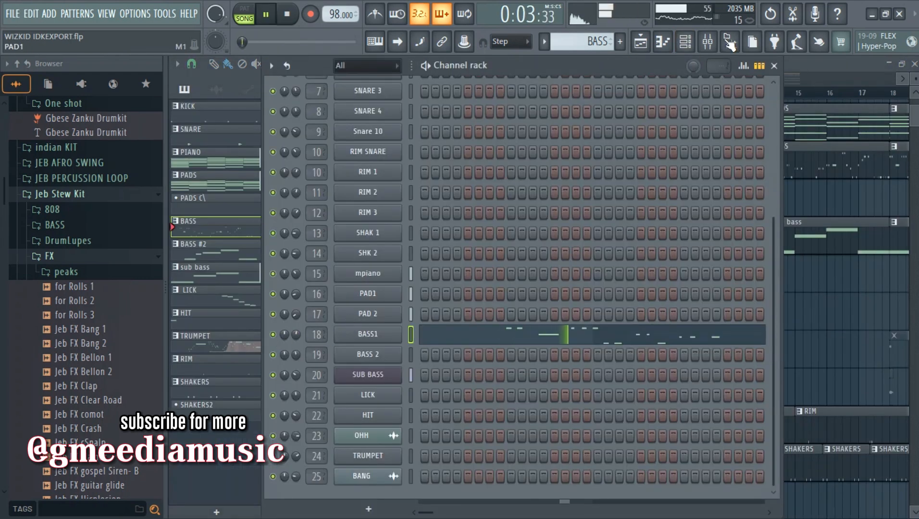
{"action": "left_click", "coordinate": [780, 66]}
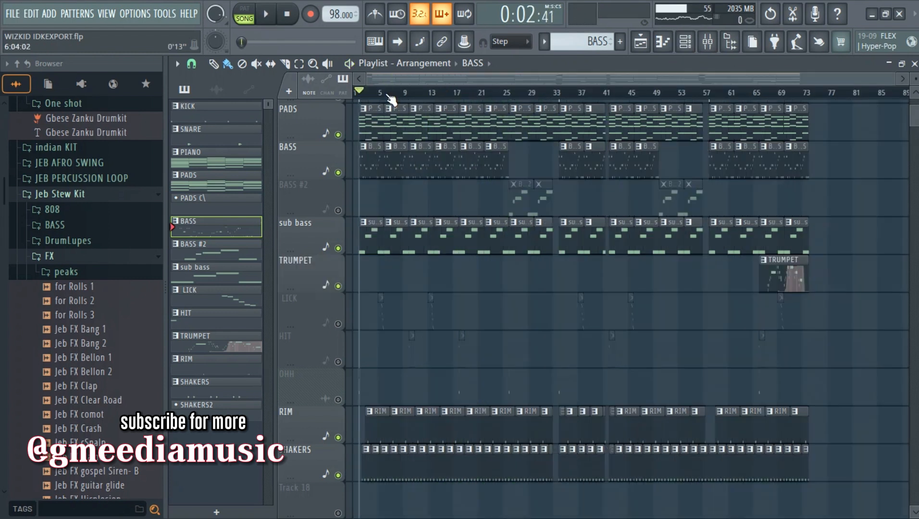
- Mute the TRUMPET track, unmute LICK and play the arrangement from bar 5
{"action": "scroll", "coordinate": [390, 96], "scroll_direction": "up", "scroll_amount": 5}
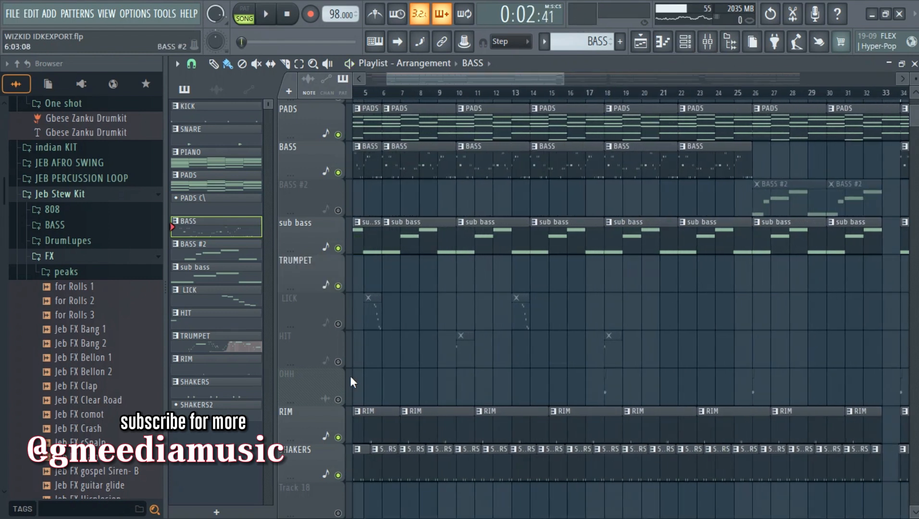
{"action": "left_click", "coordinate": [338, 287]}
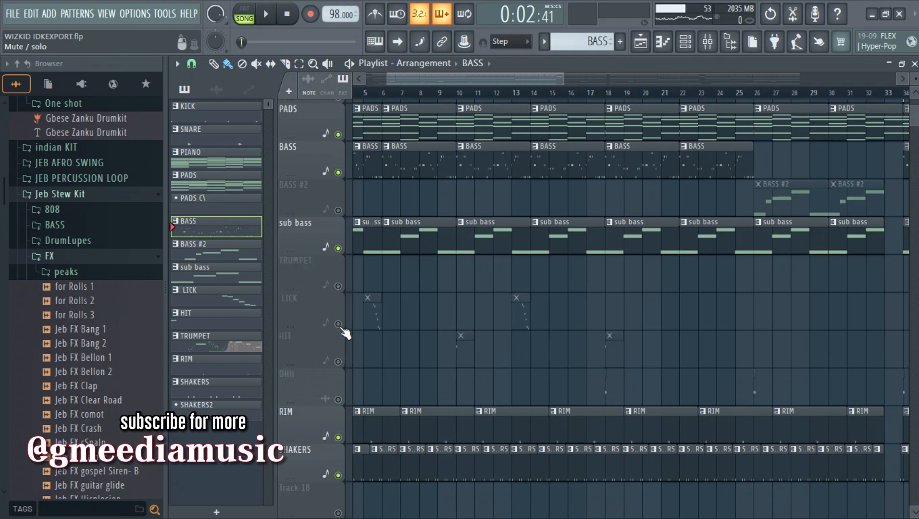
{"action": "left_click", "coordinate": [338, 324]}
{"action": "left_click", "coordinate": [368, 95]}
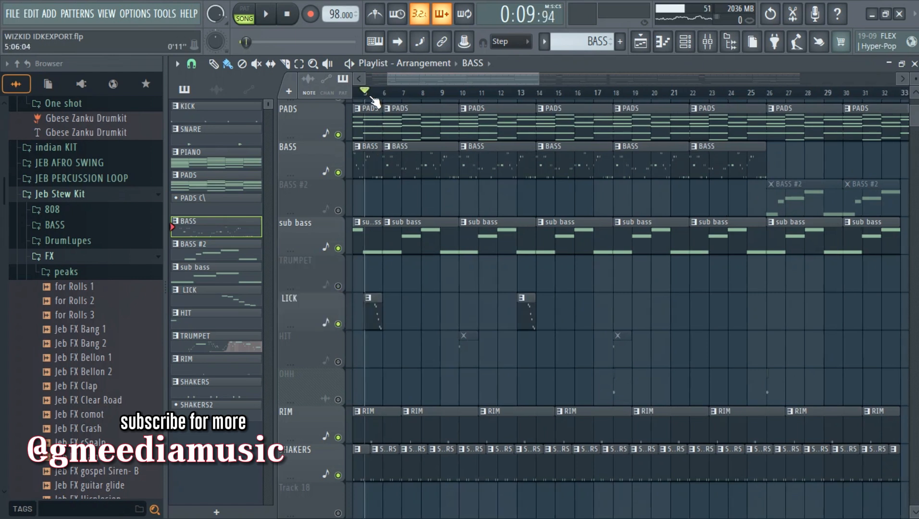
{"action": "scroll", "coordinate": [365, 92], "scroll_direction": "up", "scroll_amount": 4}
{"action": "scroll", "coordinate": [402, 82], "scroll_direction": "up", "scroll_amount": 2}
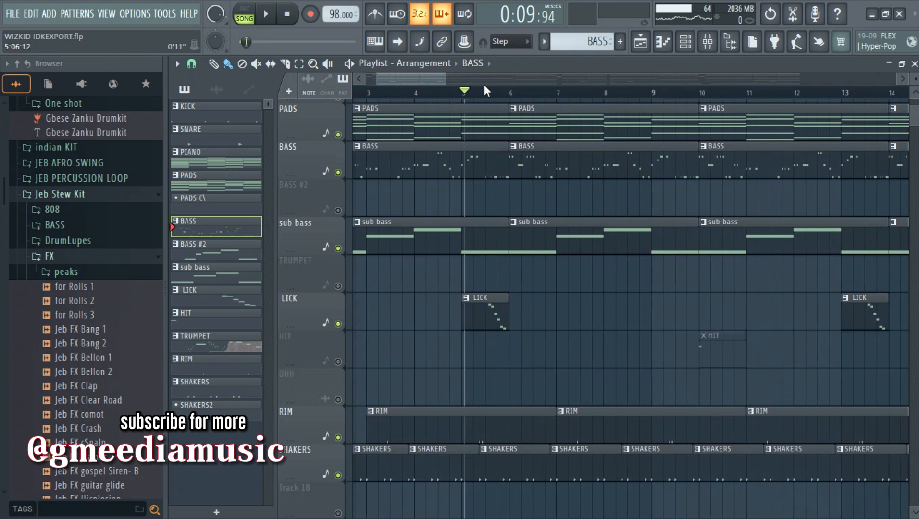
{"action": "key", "text": "space"}
- Make LICK the active pattern, look at its Korg M1 Shakalead instrument and its browser, and play the channel back
{"action": "right_click", "coordinate": [570, 44]}
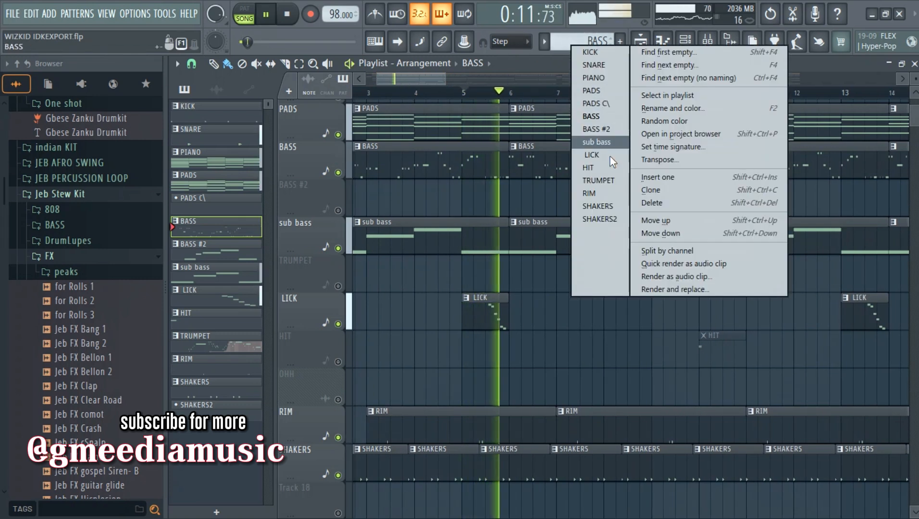
{"action": "left_click", "coordinate": [601, 157]}
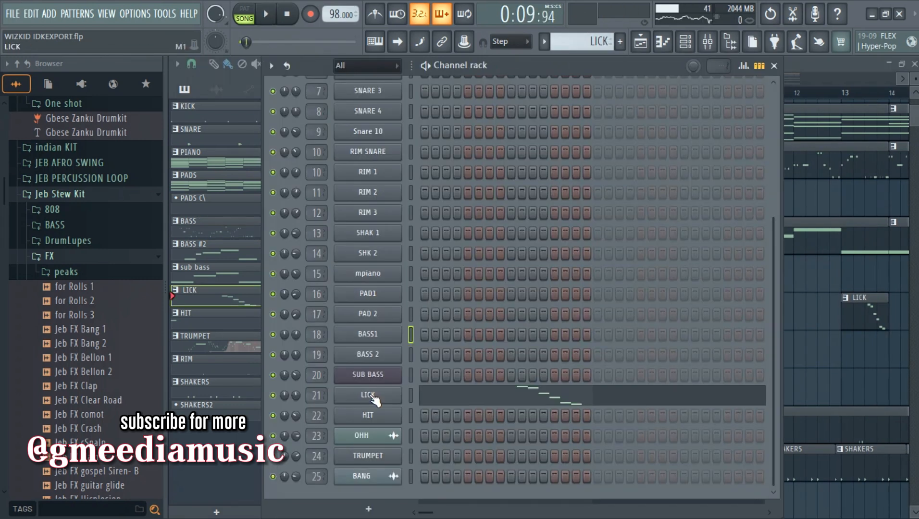
{"action": "left_click", "coordinate": [369, 395]}
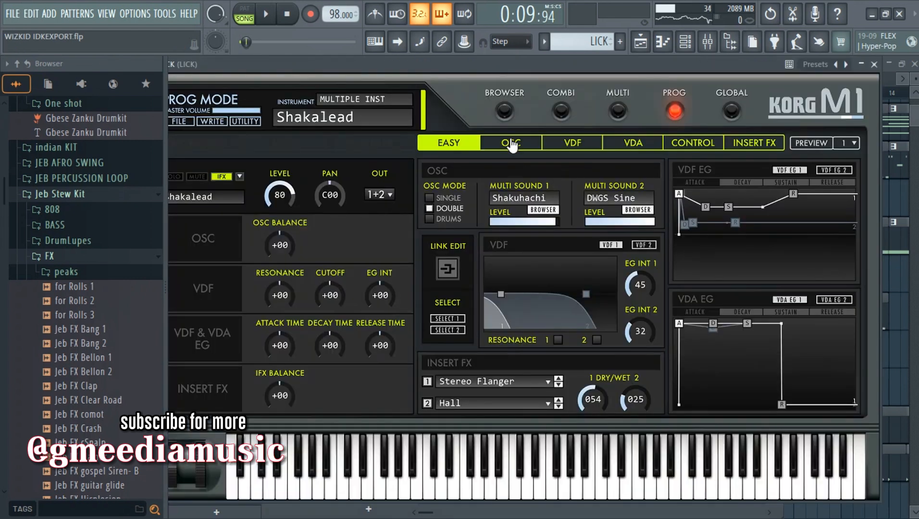
{"action": "left_click", "coordinate": [505, 114]}
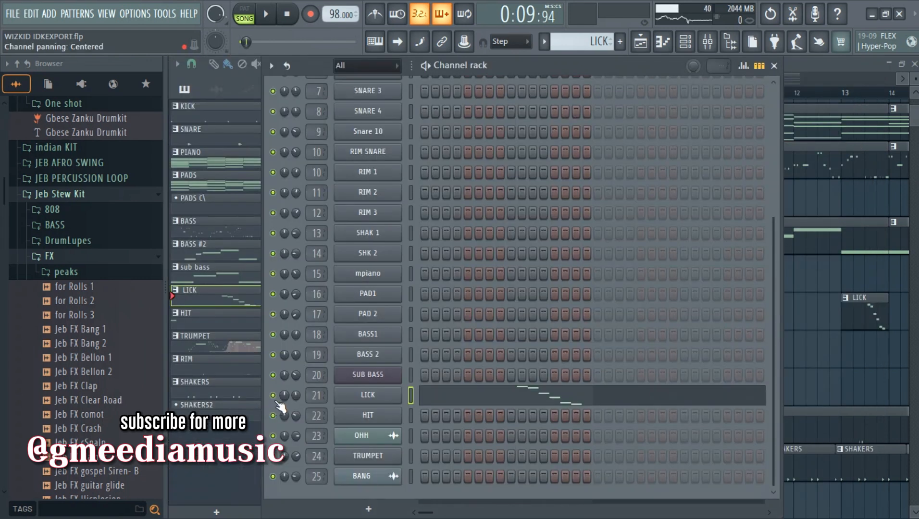
{"action": "key", "text": "space"}
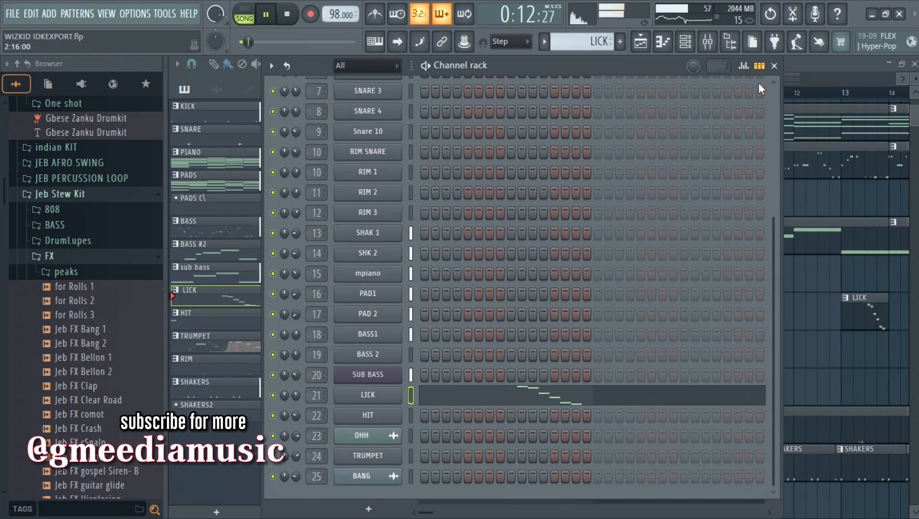
{"action": "key", "text": "space"}
- Open LICK's notes in the piano roll, bring the whole descending run into view and play it back
{"action": "left_click", "coordinate": [498, 400]}
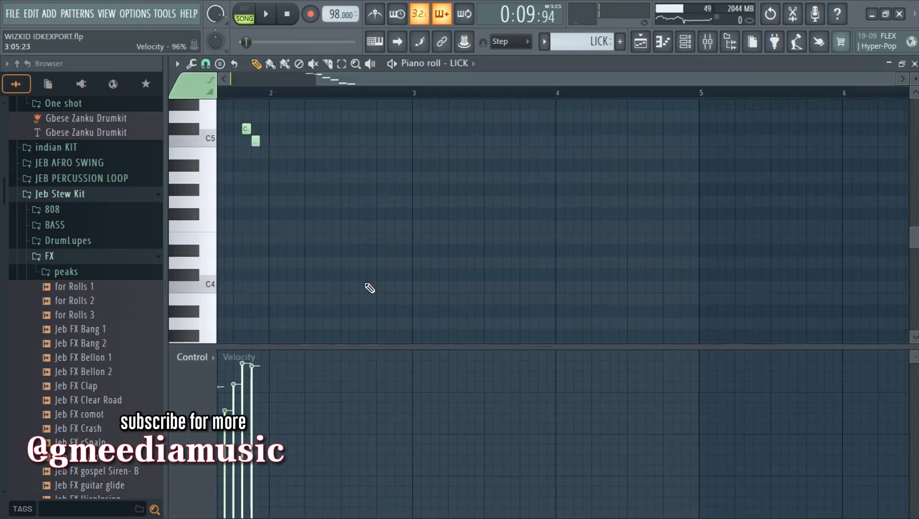
{"action": "left_click_drag", "start_coordinate": [436, 80], "coordinate": [361, 84]}
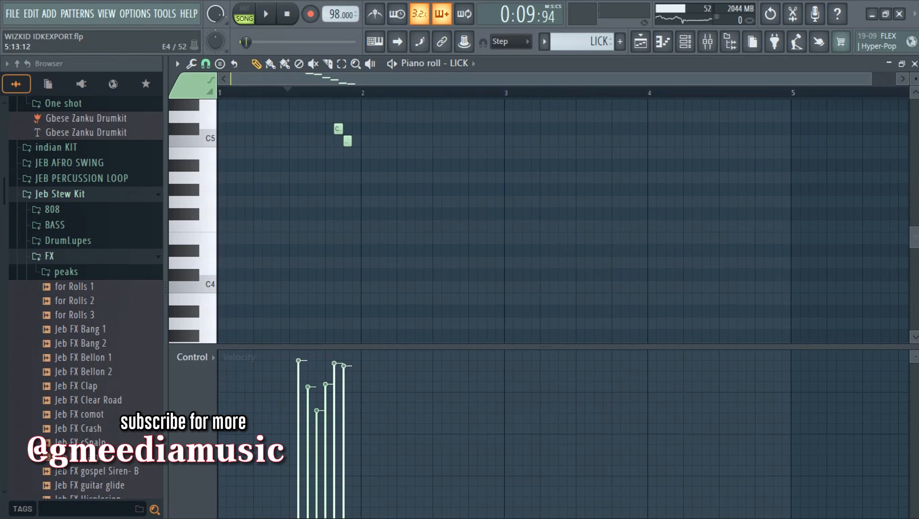
{"action": "left_click_drag", "start_coordinate": [913, 248], "coordinate": [913, 221]}
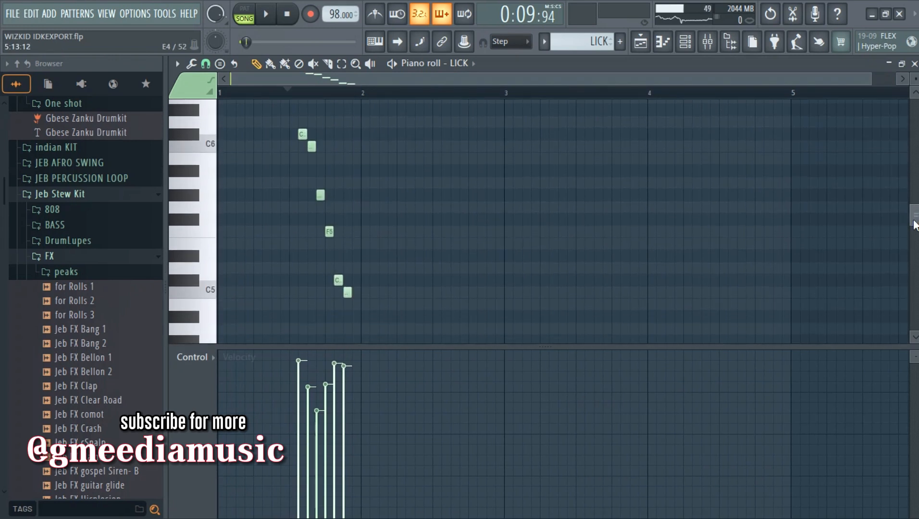
{"action": "key", "text": "space"}
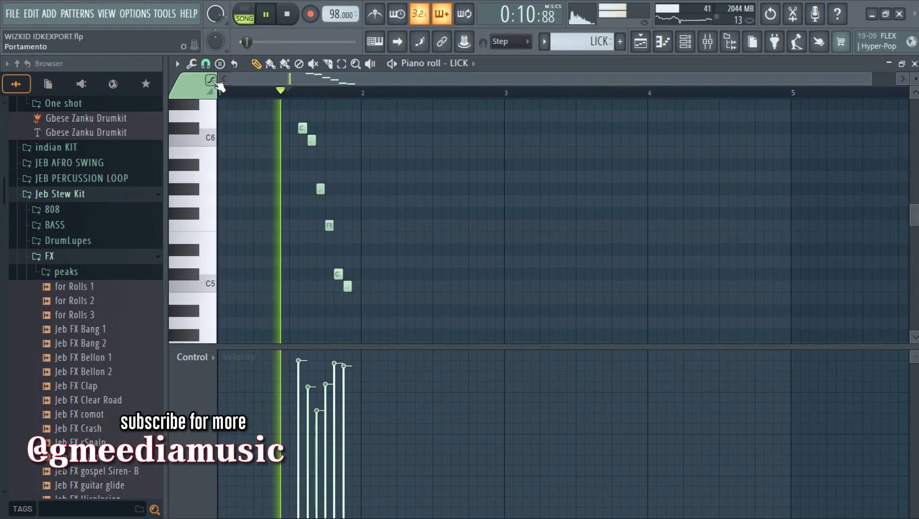
{"action": "key", "text": "space"}
- Unmute the HIT track in the playlist, make HIT the active pattern and look at its Korg M1 Orch Hit instrument
{"action": "key", "text": "F5"}
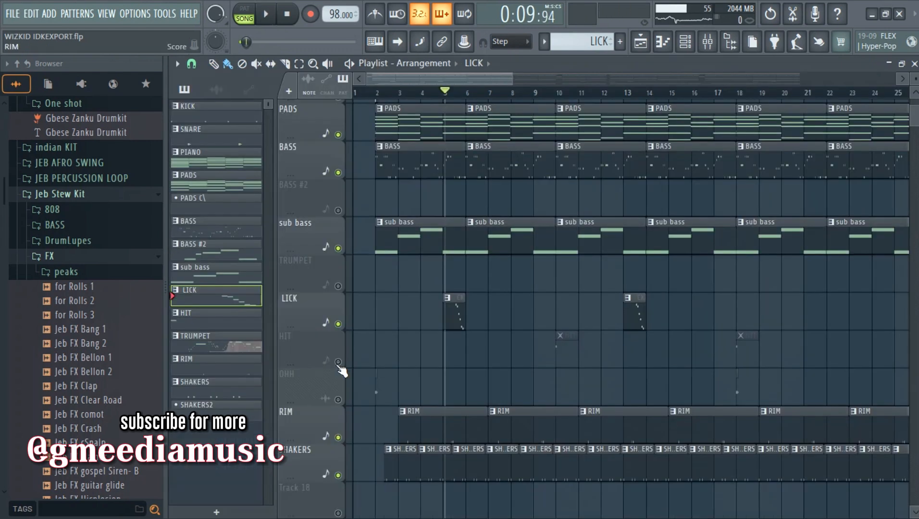
{"action": "left_click", "coordinate": [339, 362]}
{"action": "scroll", "coordinate": [570, 99], "scroll_direction": "up", "scroll_amount": 5}
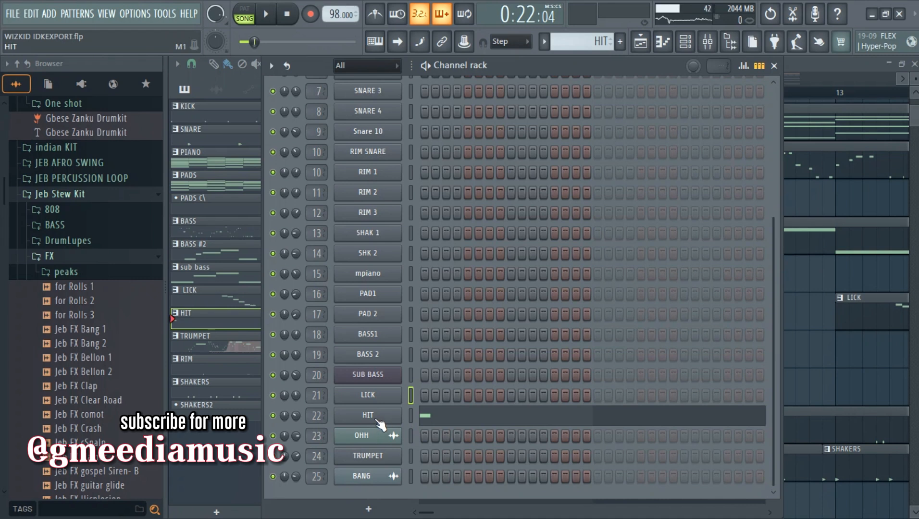
{"action": "left_click", "coordinate": [376, 418]}
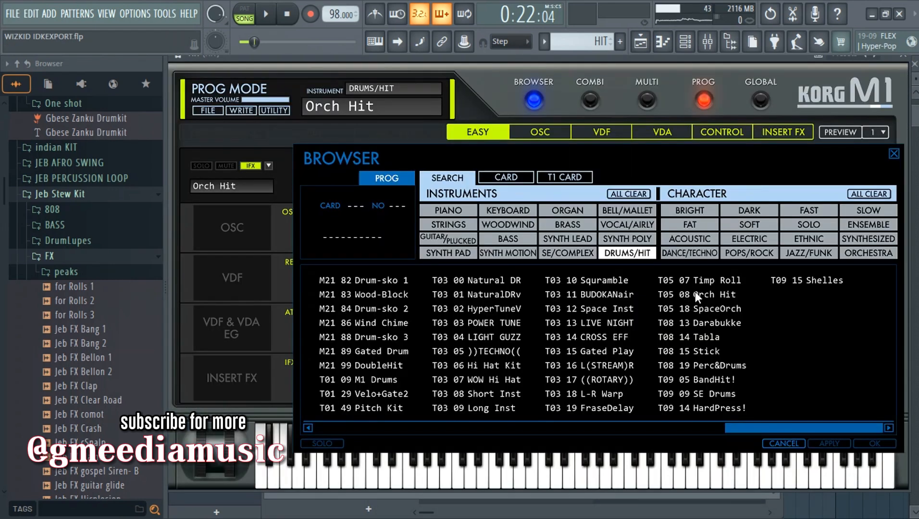
{"action": "left_click", "coordinate": [904, 56]}
- Look at HIT's single A#6 note in the piano roll and play it back
{"action": "scroll", "coordinate": [276, 83], "scroll_direction": "up", "scroll_amount": 2}
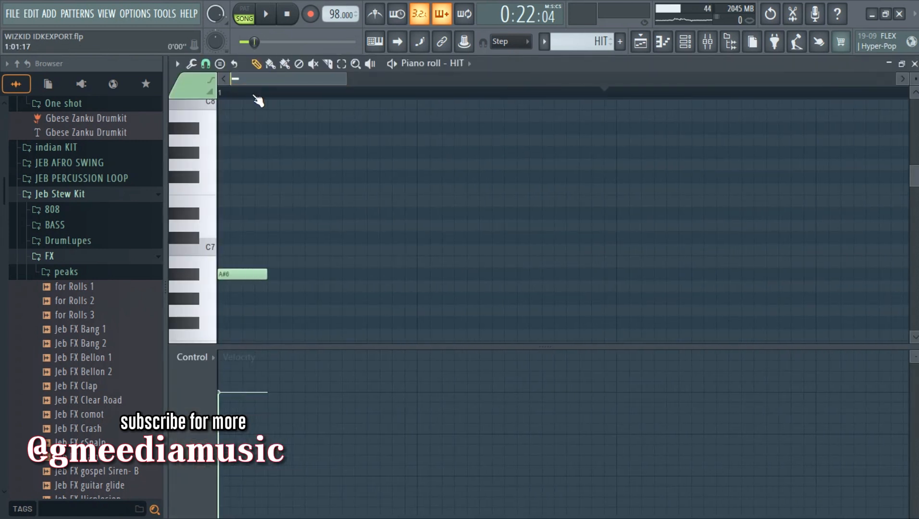
{"action": "key", "text": "space"}
{"action": "key", "text": "space"}
- Open the OHH sample from the channel rack and play the arrangement with OHH from around bar 18
{"action": "key", "text": "F6"}
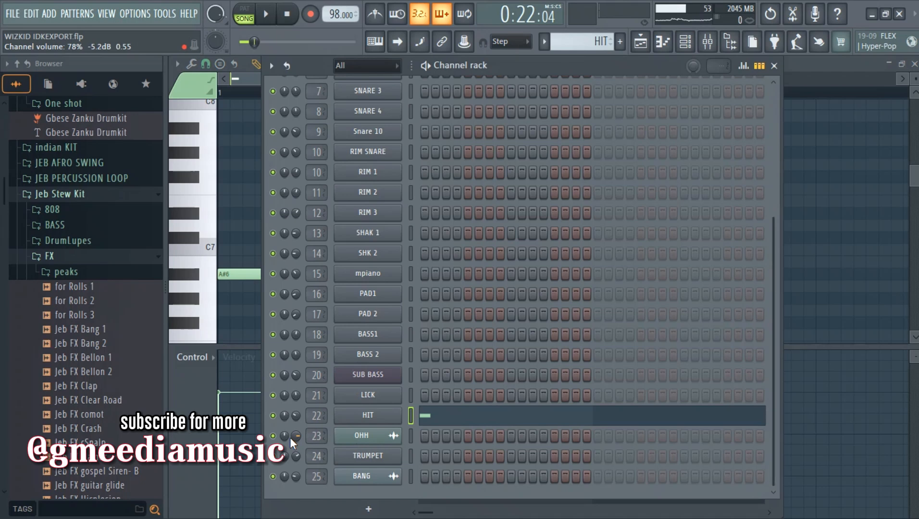
{"action": "left_click", "coordinate": [377, 436]}
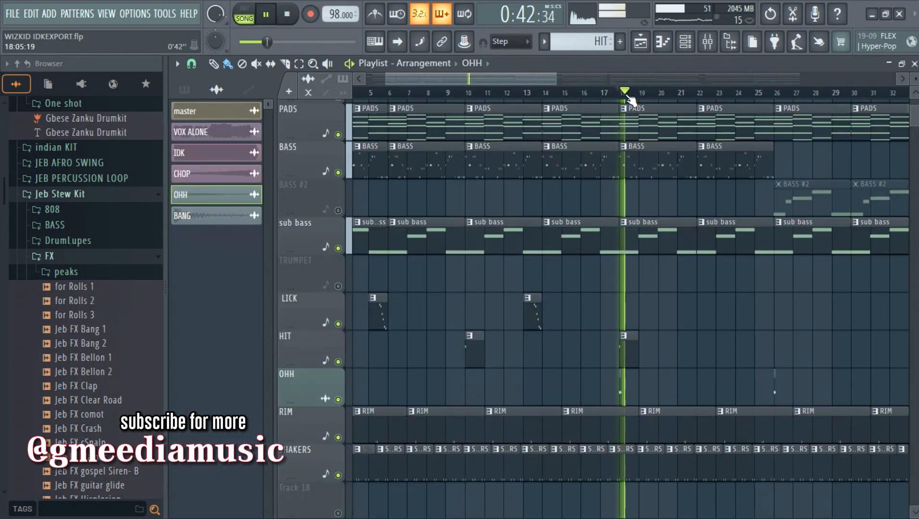
{"action": "key", "text": "space"}
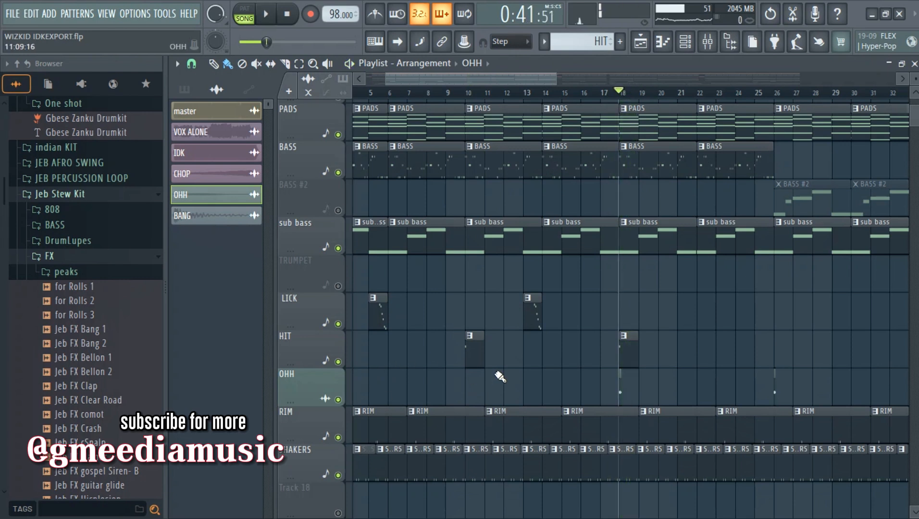
{"action": "key", "text": "space"}
{"action": "key", "text": "space"}
- Check the TRUMPET channel in the channel rack and return to the playlist
{"action": "left_click", "coordinate": [691, 48]}
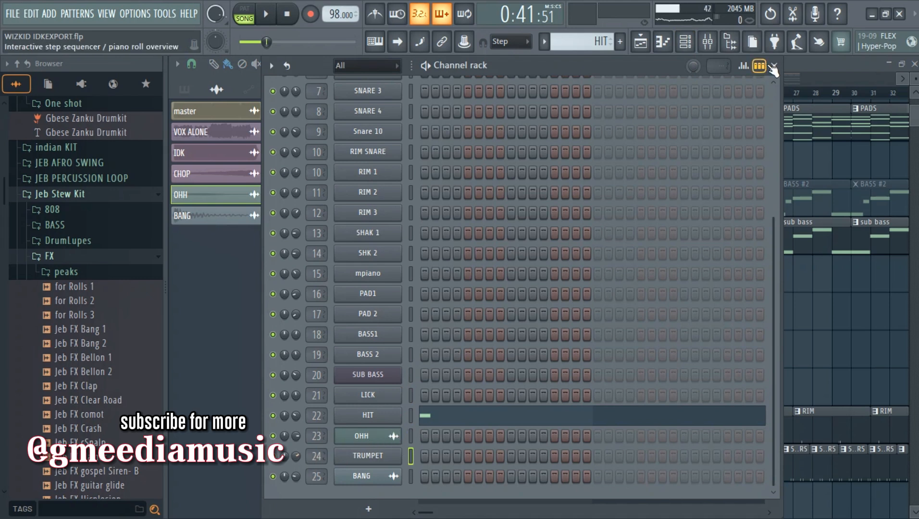
{"action": "left_click", "coordinate": [774, 66]}
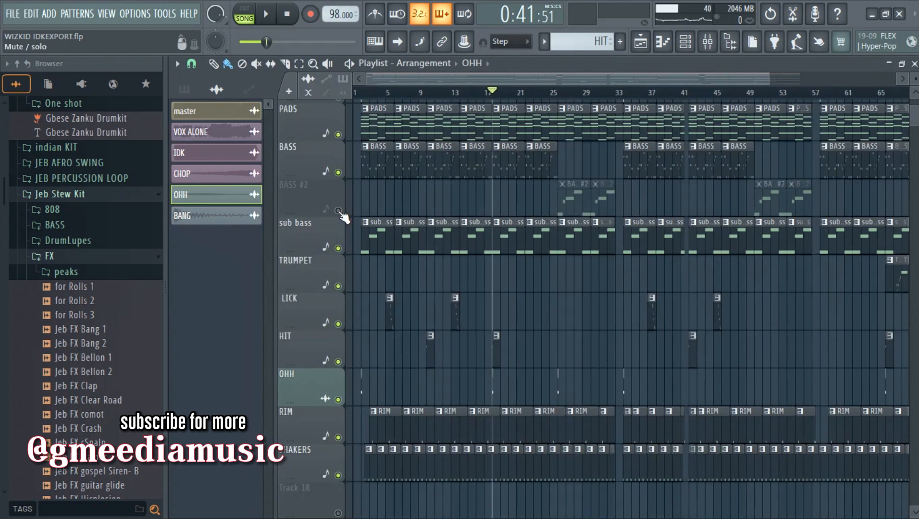
- Unmute the BASS #2 track in the playlist and look at its MODO BASS 2 instrument with the Fusion J-Bass model
{"action": "left_click", "coordinate": [338, 211]}
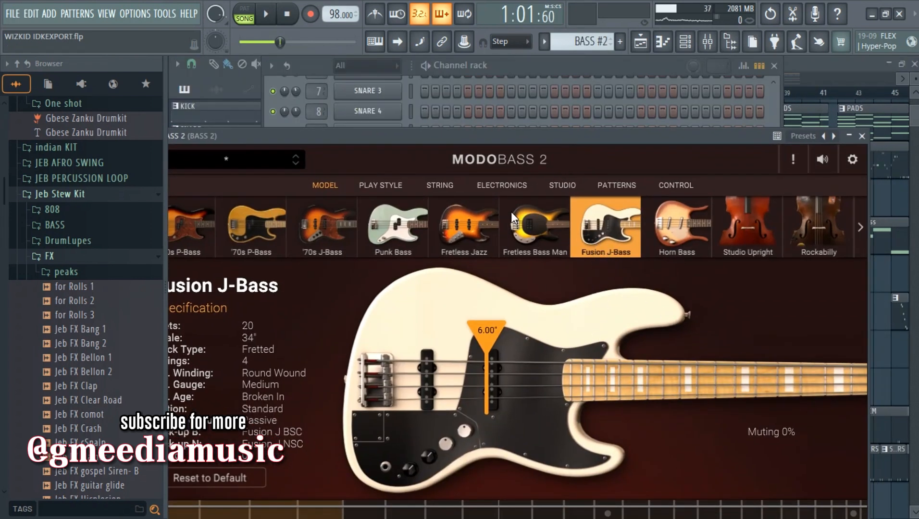
{"action": "left_click", "coordinate": [862, 136]}
- Examine the BASS 2 notes in the piano roll while playing them back
{"action": "left_click", "coordinate": [537, 358]}
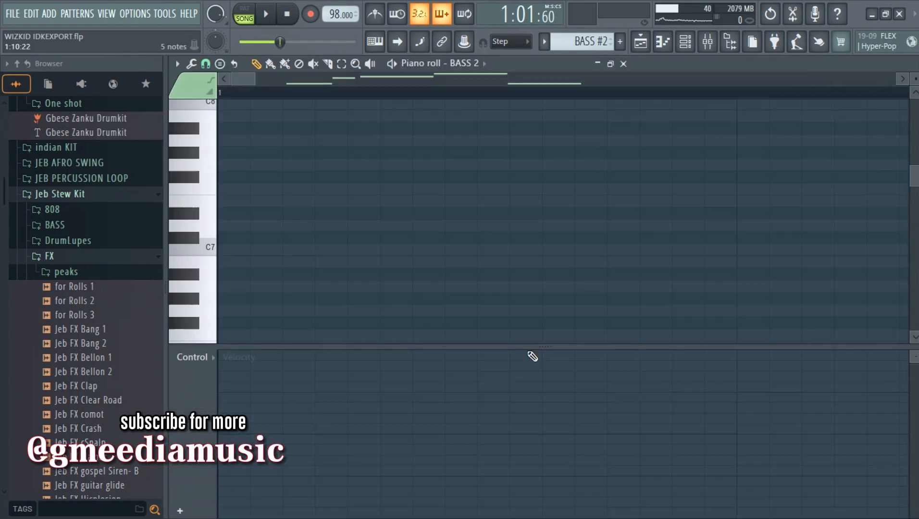
{"action": "key", "text": "space"}
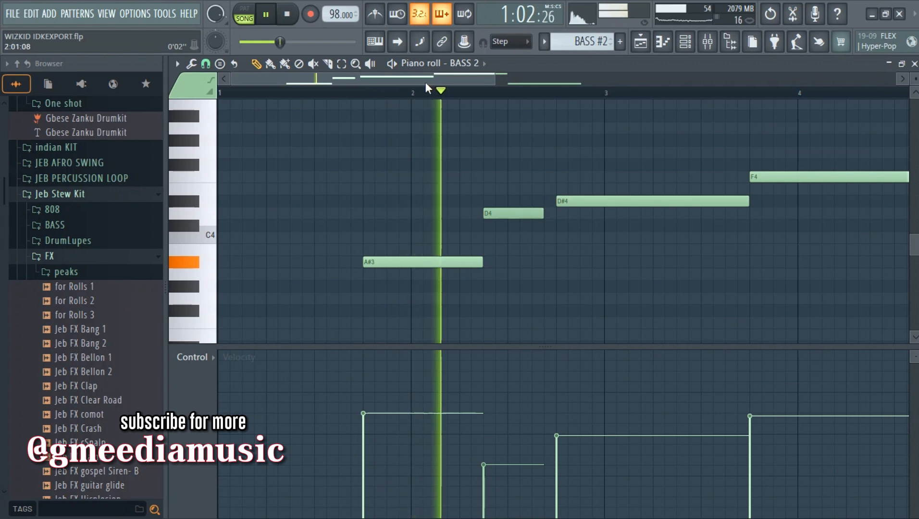
{"action": "scroll", "coordinate": [430, 94], "scroll_direction": "down", "scroll_amount": 4}
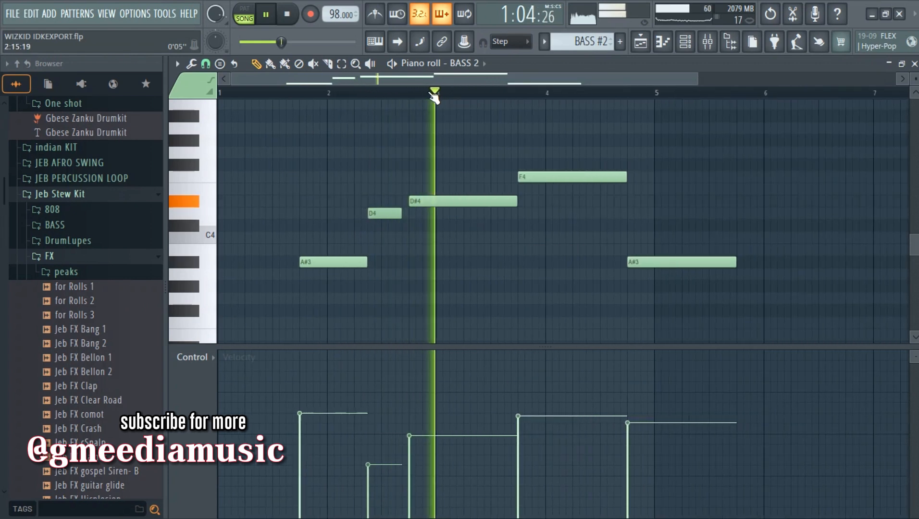
{"action": "scroll", "coordinate": [434, 94], "scroll_direction": "down", "scroll_amount": 3}
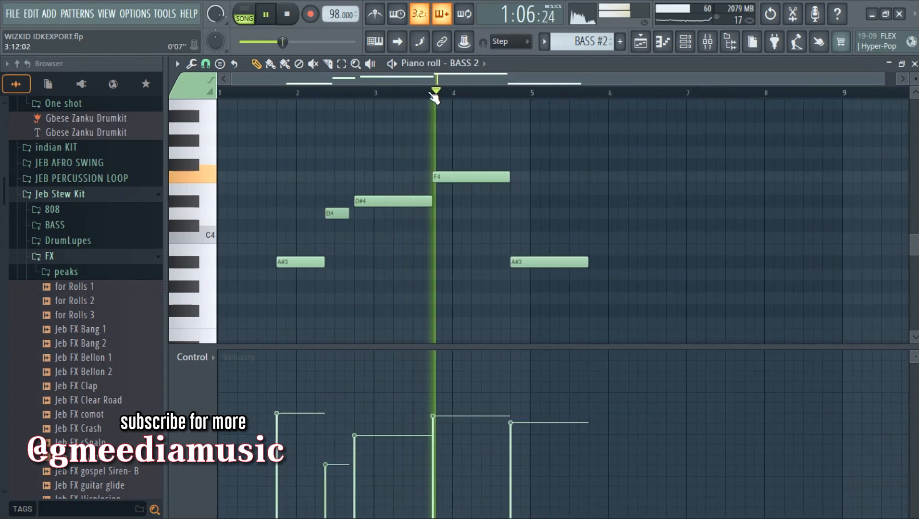
{"action": "scroll", "coordinate": [434, 96], "scroll_direction": "down", "scroll_amount": 1}
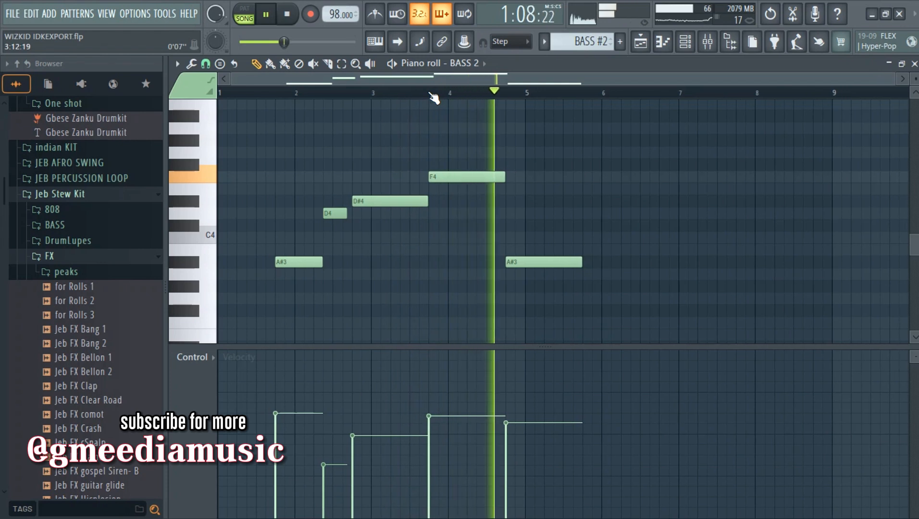
{"action": "key", "text": "space"}
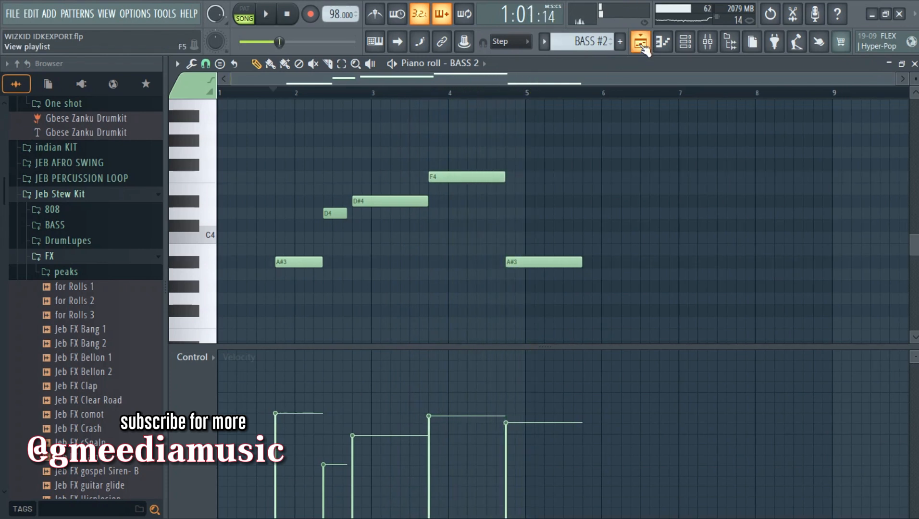
- Return to the playlist and play the arrangement with BASS #2 from around bar 26
{"action": "left_click", "coordinate": [641, 45]}
{"action": "key", "text": "space"}
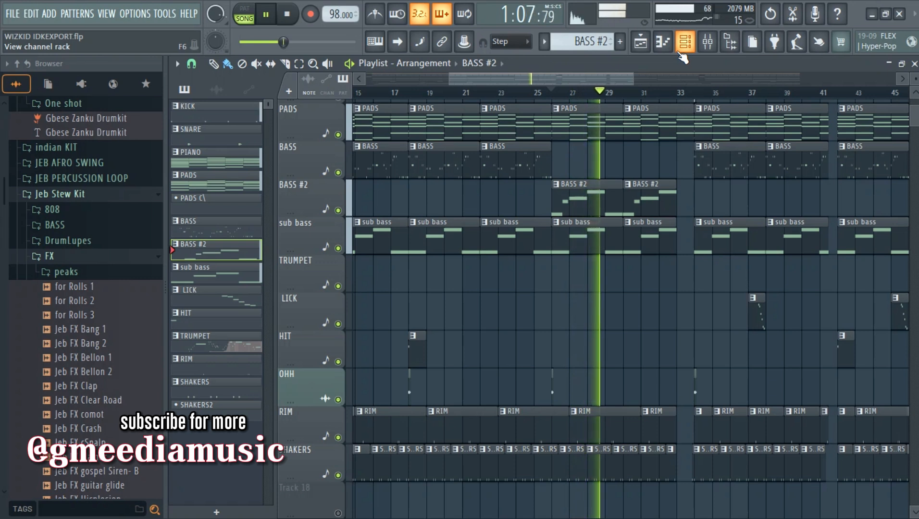
{"action": "key", "text": "space"}
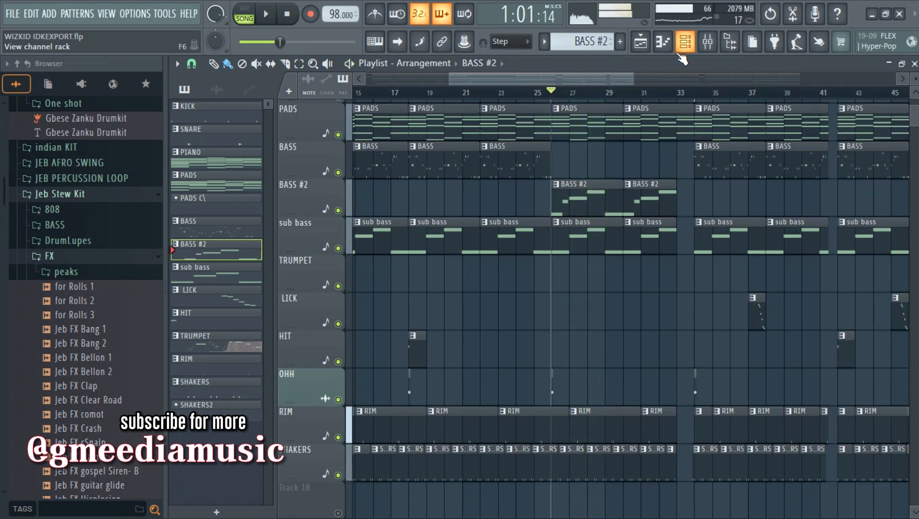
- Place the playhead near the start of the TRUMPET clip and look at the channel's Triton instrument with the Jazz Trumpeteer program
{"action": "scroll", "coordinate": [651, 92], "scroll_direction": "down", "scroll_amount": 5}
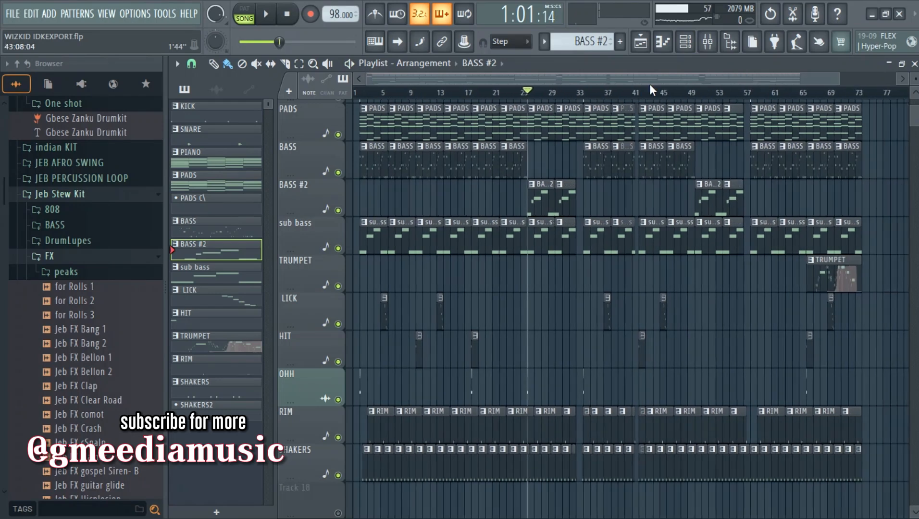
{"action": "left_click_drag", "start_coordinate": [629, 75], "coordinate": [733, 93]}
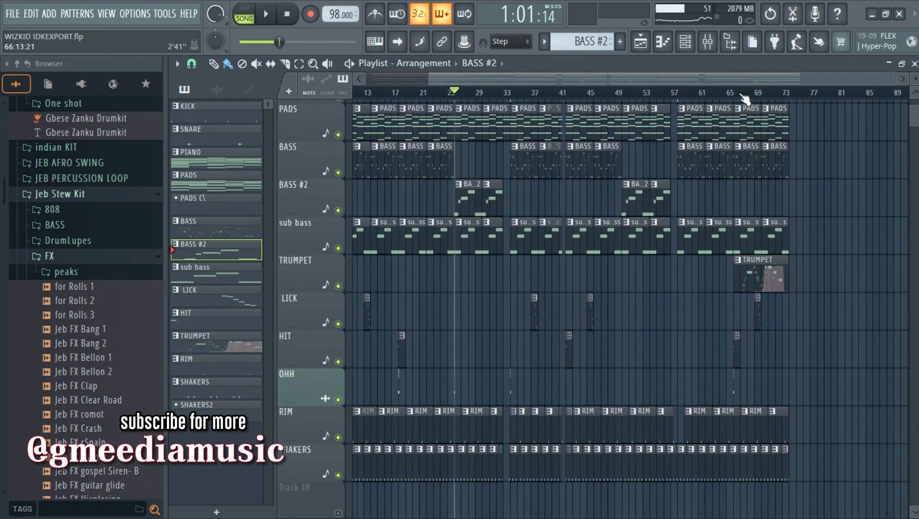
{"action": "left_click", "coordinate": [728, 97]}
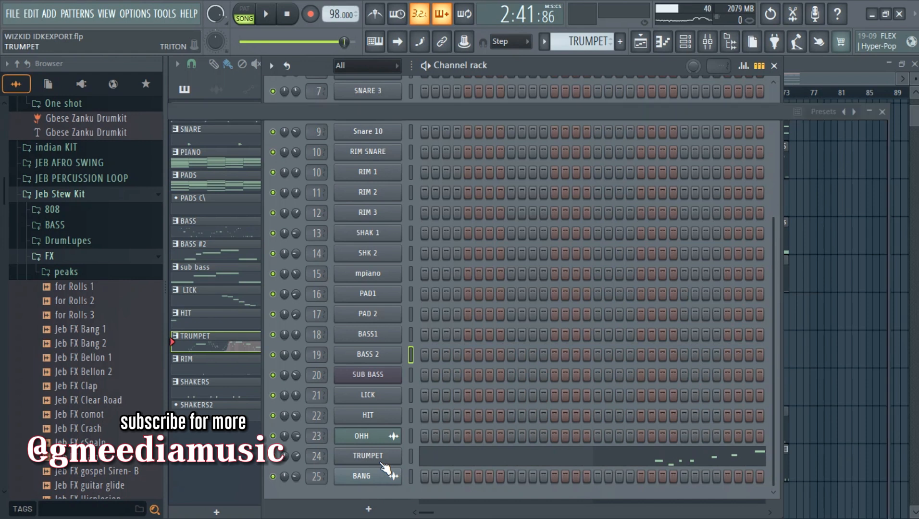
{"action": "left_click", "coordinate": [380, 459]}
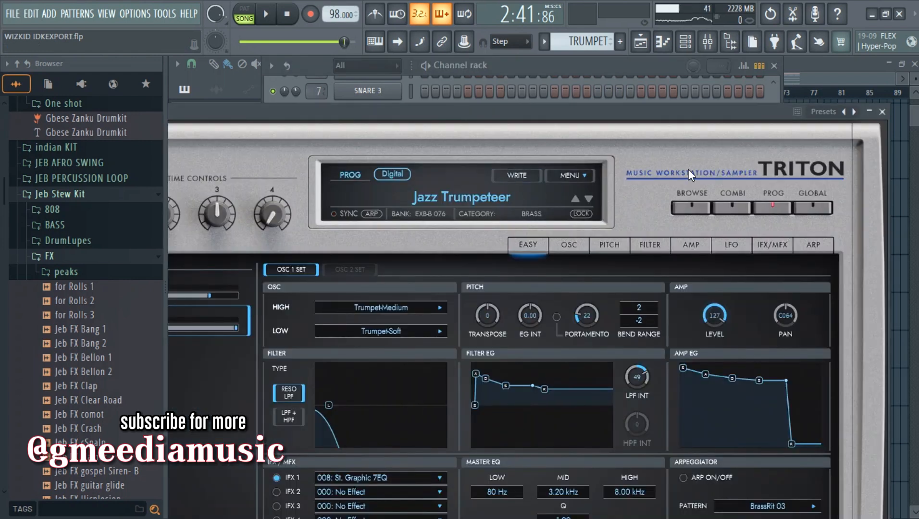
{"action": "key", "text": "Escape"}
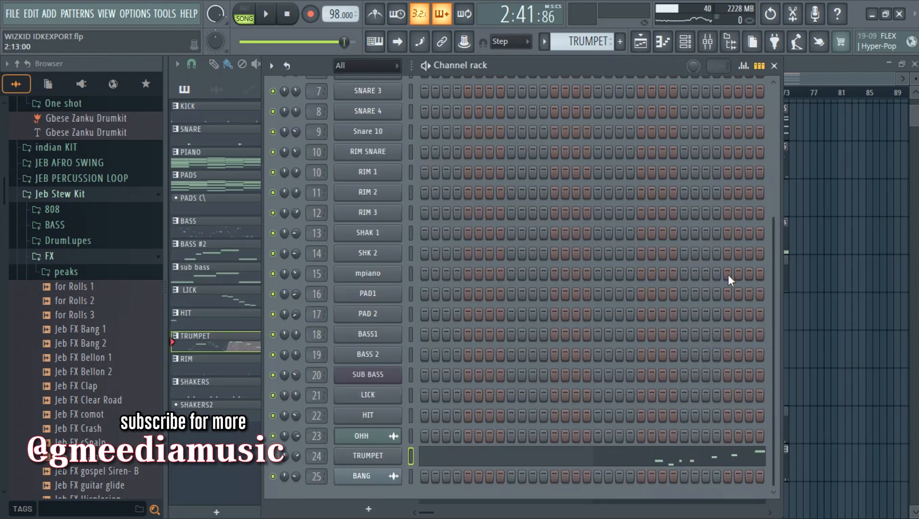
- Follow the whole TRUMPET melody in the piano roll while playing it back
{"action": "left_click", "coordinate": [562, 463]}
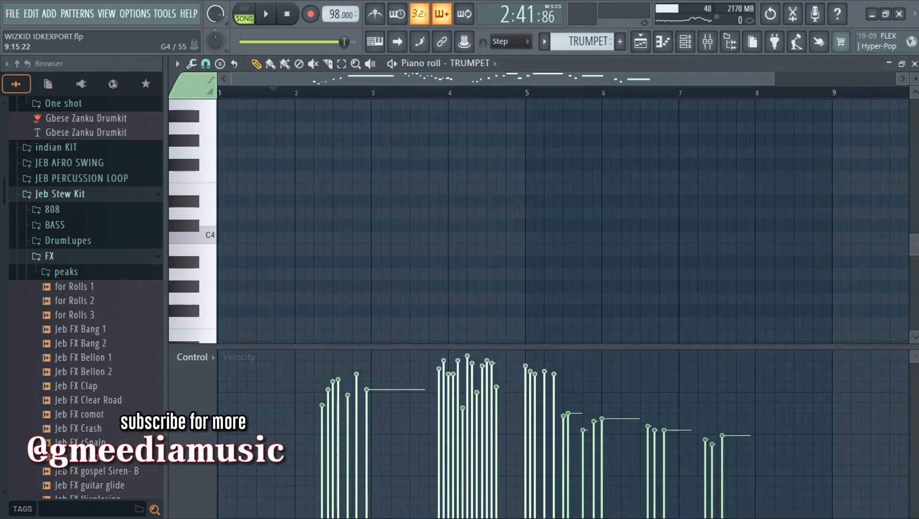
{"action": "key", "text": "space"}
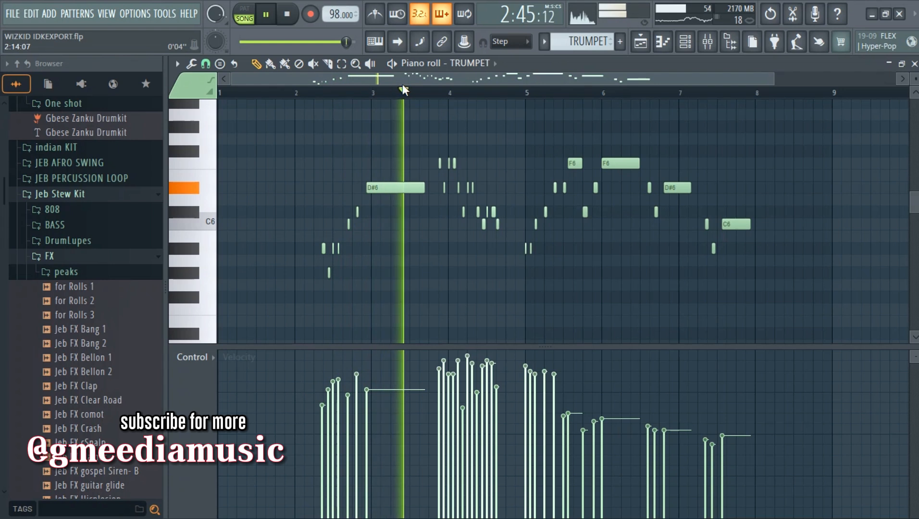
{"action": "scroll", "coordinate": [457, 96], "scroll_direction": "up", "scroll_amount": 2}
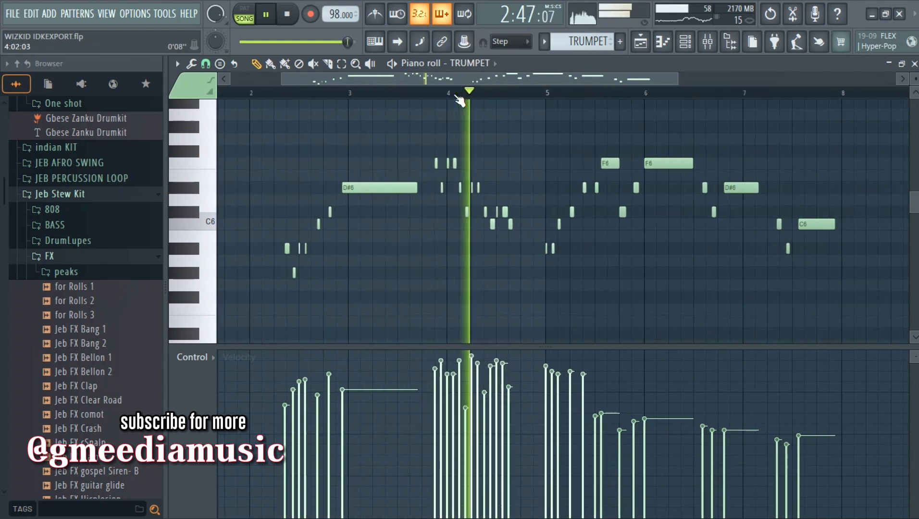
{"action": "scroll", "coordinate": [459, 100], "scroll_direction": "up", "scroll_amount": 1}
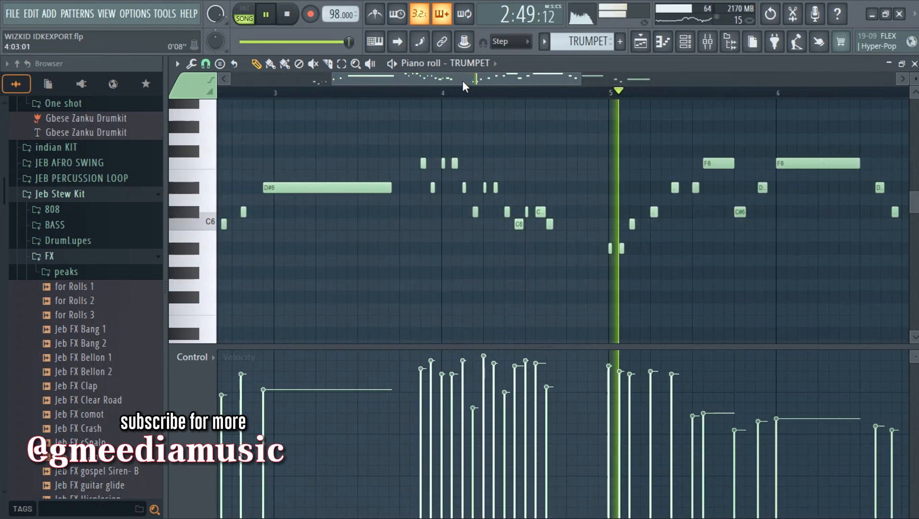
{"action": "left_click_drag", "start_coordinate": [470, 80], "coordinate": [596, 77]}
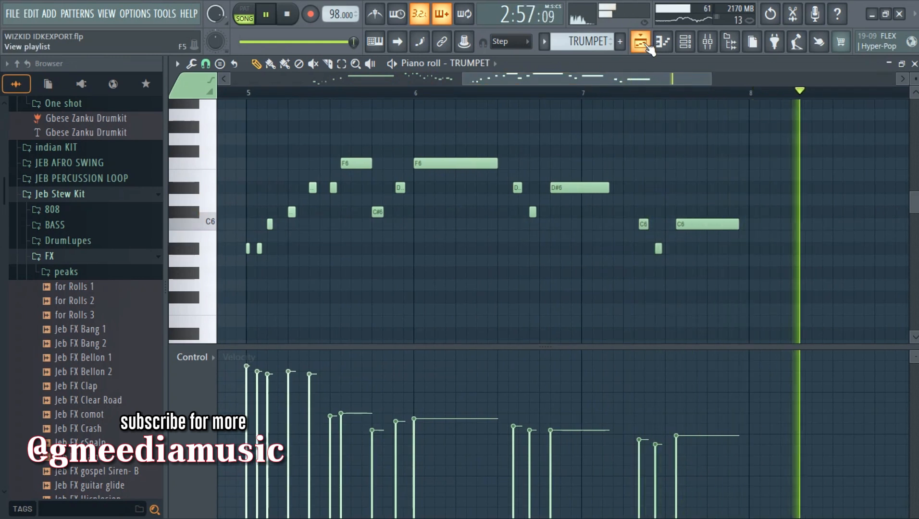
{"action": "key", "text": "space"}
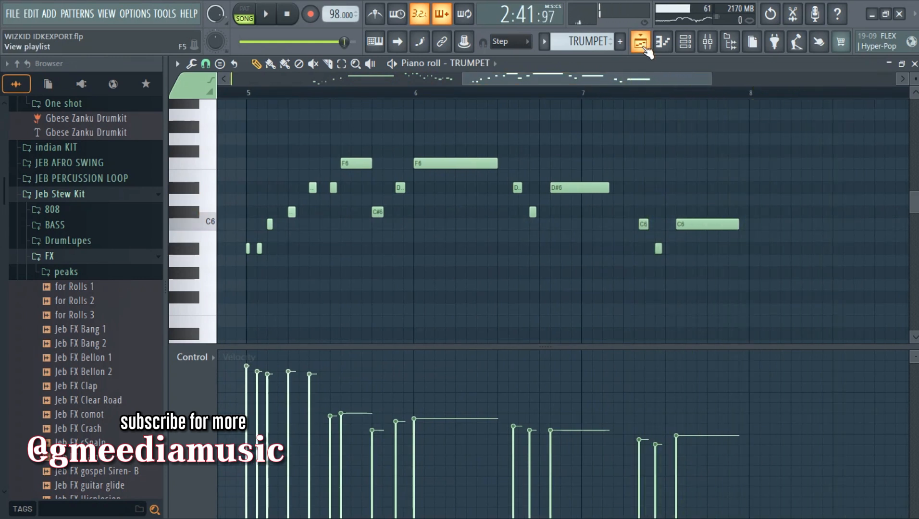
- Return to the playlist, solo the IDK track and play its master audio from around bar 60
{"action": "left_click", "coordinate": [644, 47]}
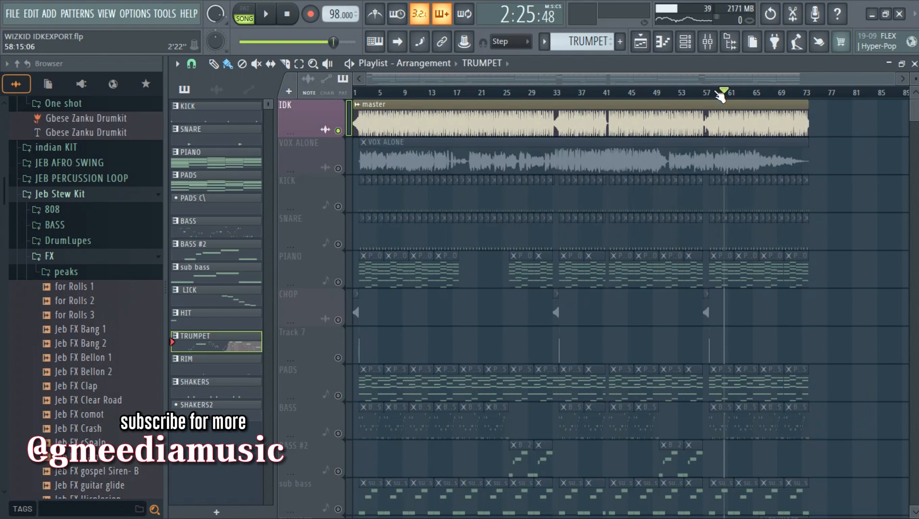
{"action": "key", "text": "space"}
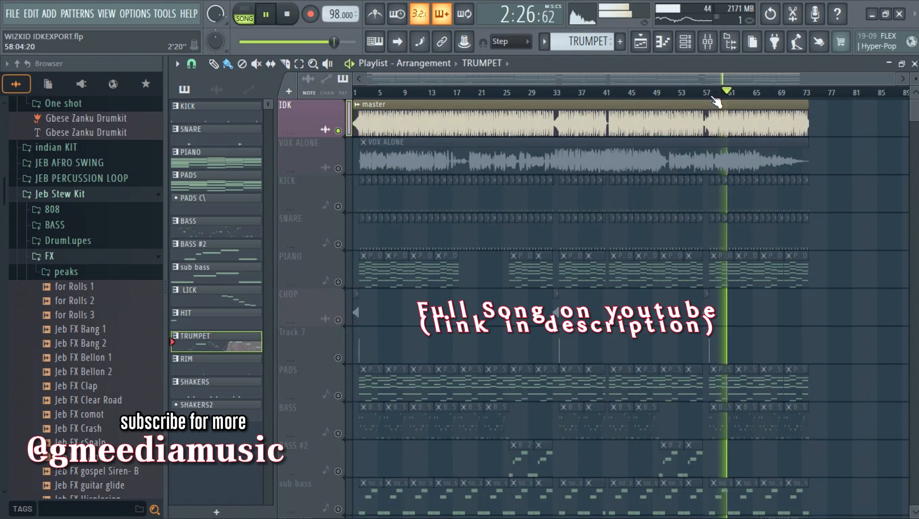